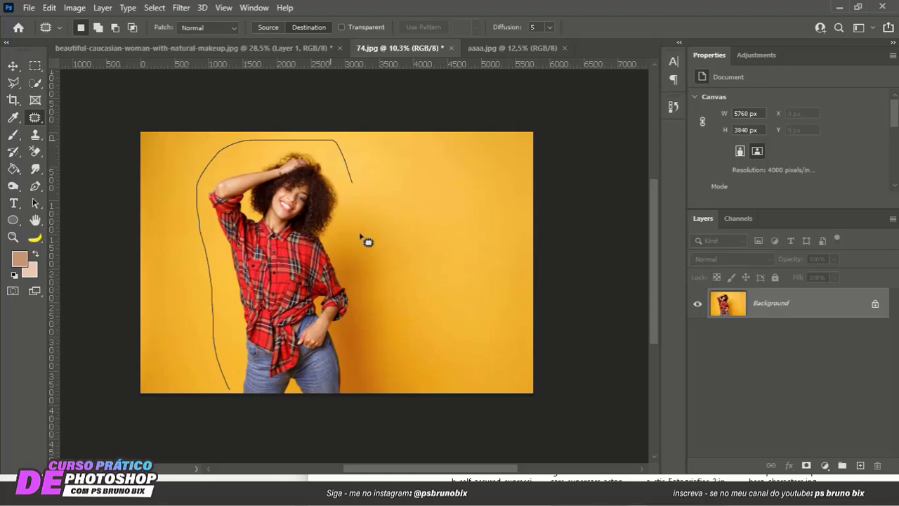
# - Outline the woman in the plaid shirt in 74.jpg with the Patch tool
pyautogui.moveTo(365, 241)
pyautogui.mouseDown()
pyautogui.moveTo(241, 405)
pyautogui.moveTo(264, 286)
pyautogui.moveTo(426, 285)
pyautogui.moveTo(413, 286)
pyautogui.mouseUp()
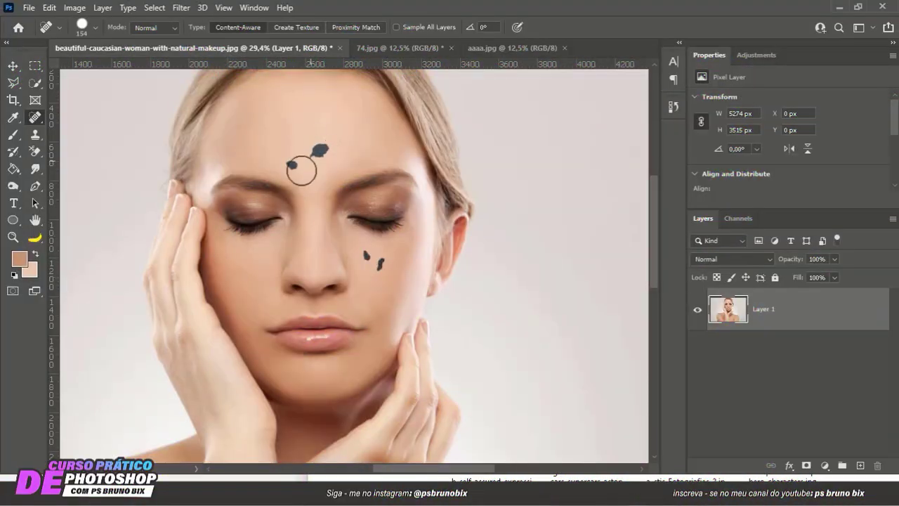
# - In the makeup portrait, remove the dark marks from the forehead and cheek with the 154 px Spot Healing Brush
pyautogui.scroll(3, 325, 187)
pyautogui.click(307, 163)
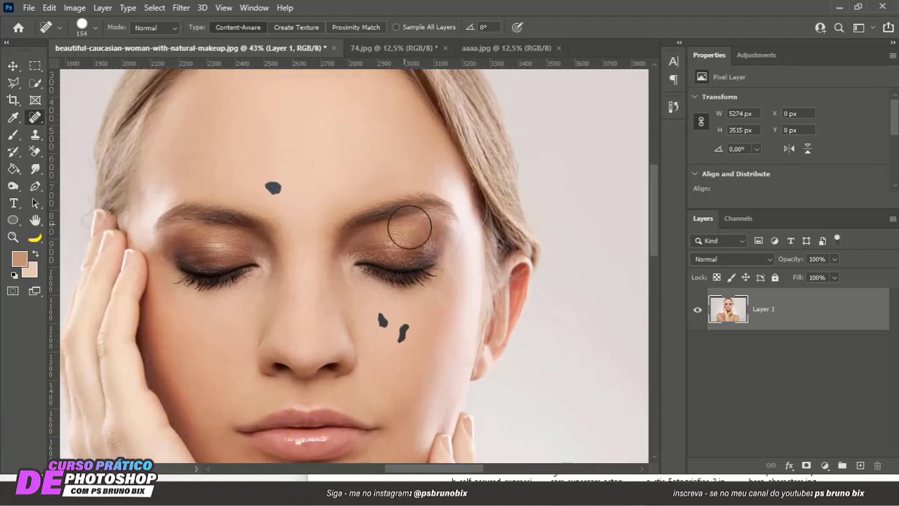
pyautogui.click(273, 187)
pyautogui.click(393, 326)
pyautogui.scroll(-3, 401, 270)
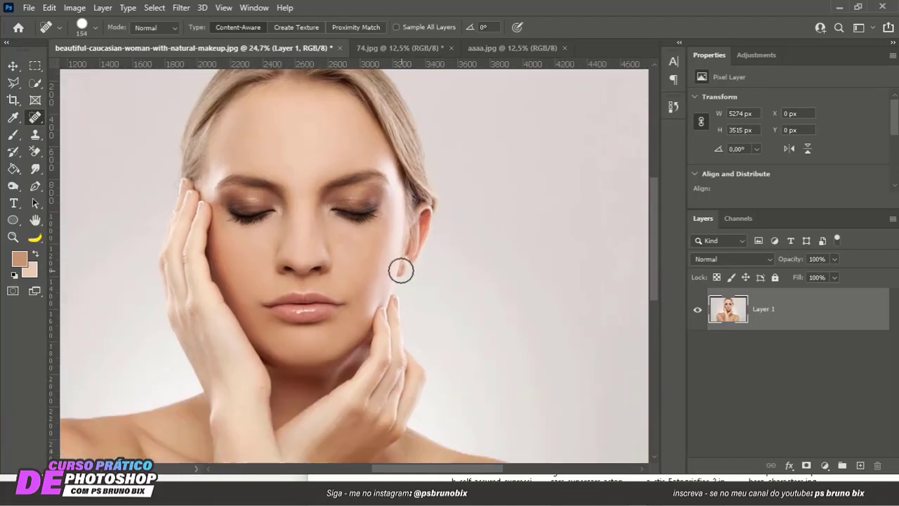
# - Undo the spot healing strokes on the woman's forehead and cheek
pyautogui.hotkey('ctrl', 'z')
pyautogui.hotkey('ctrl', 'z')
pyautogui.hotkey('ctrl', 'z')
pyautogui.hotkey('ctrl', 'z')
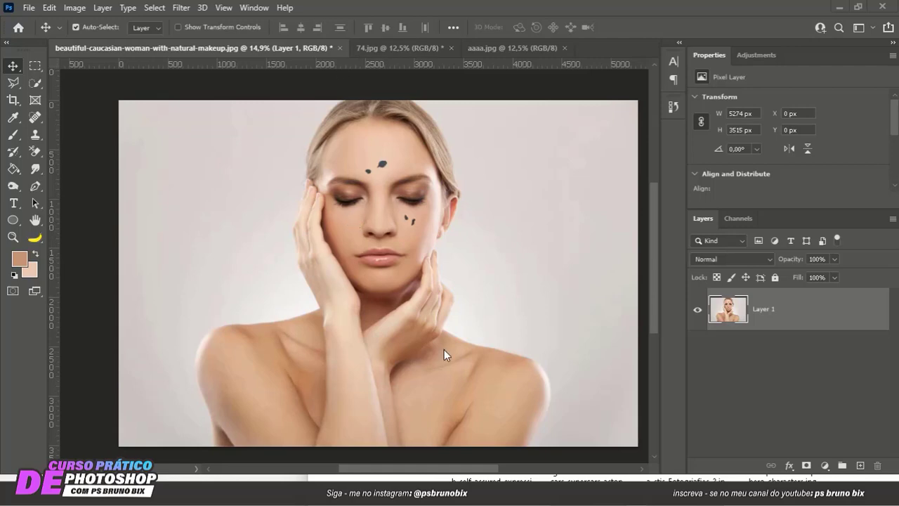
# - Activate the Spot Healing Brush tool from the group of healing tools
pyautogui.click(35, 116)
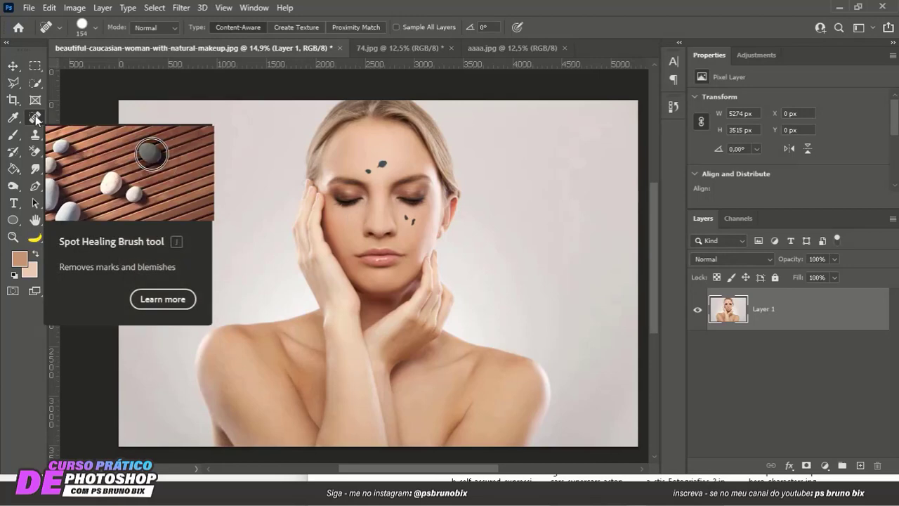
pyautogui.click(35, 115)
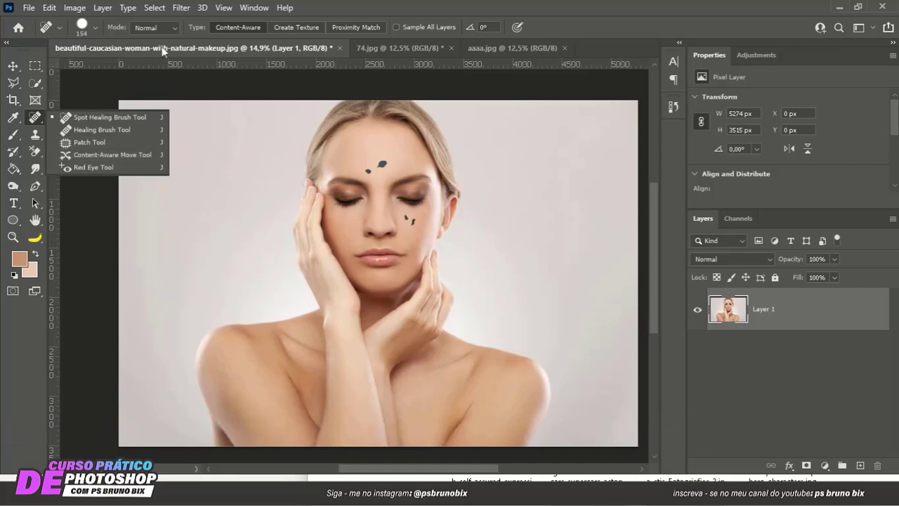
pyautogui.click(96, 117)
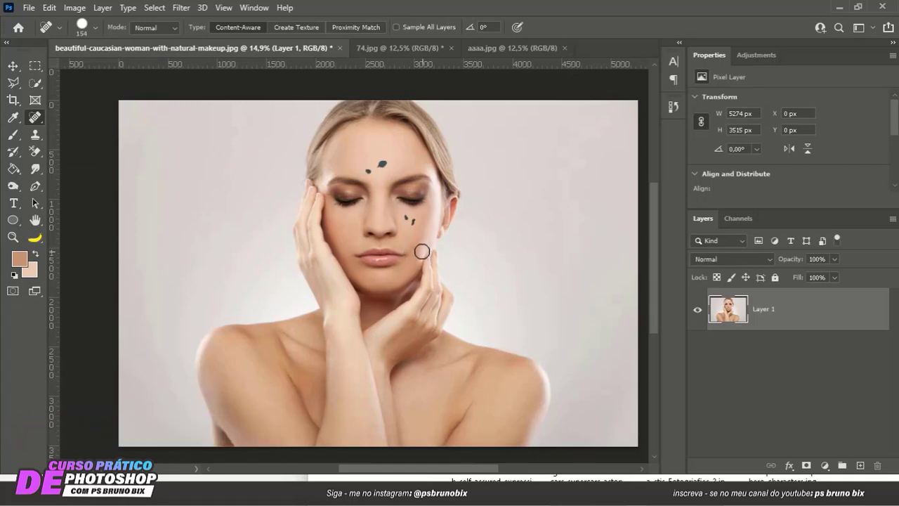
# - Paint over the two forehead marks and the two marks under the eye with the Content-Aware Spot Healing Brush
pyautogui.scroll(3, 411, 225)
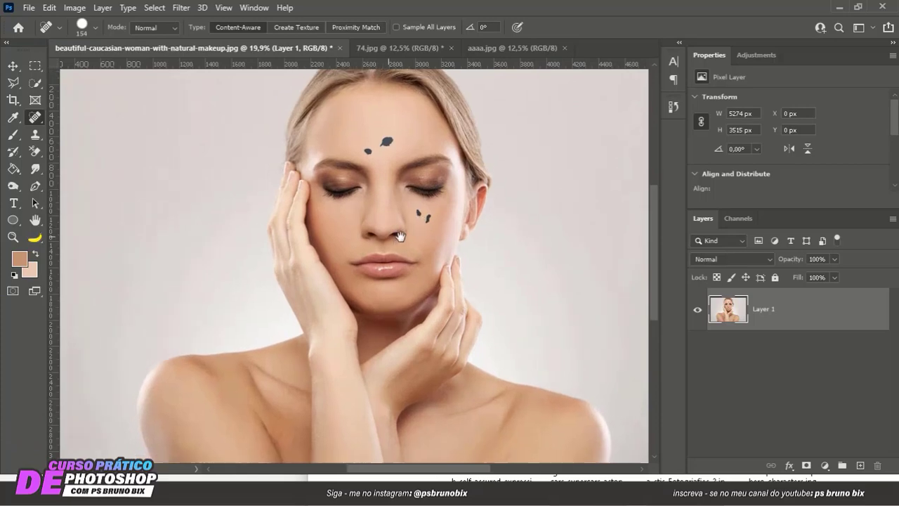
pyautogui.moveTo(399, 236); pyautogui.dragTo(397, 241)
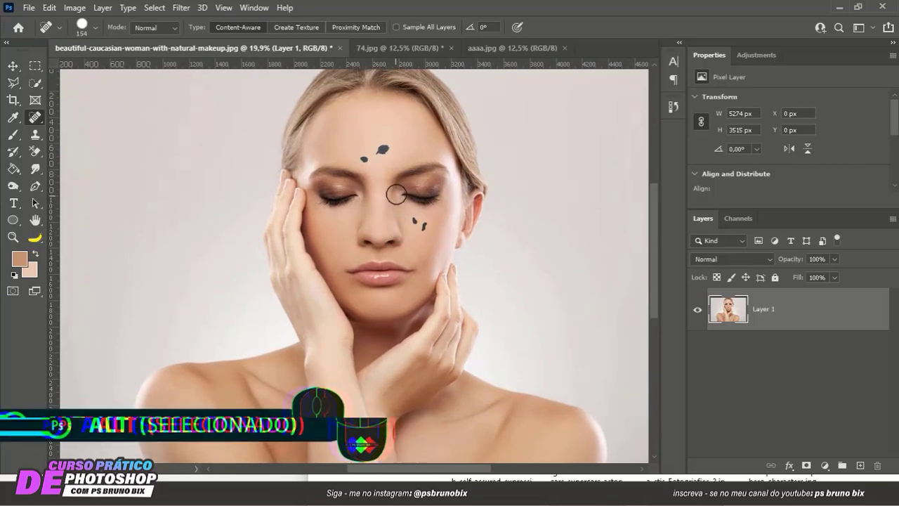
pyautogui.scroll(3, 378, 226)
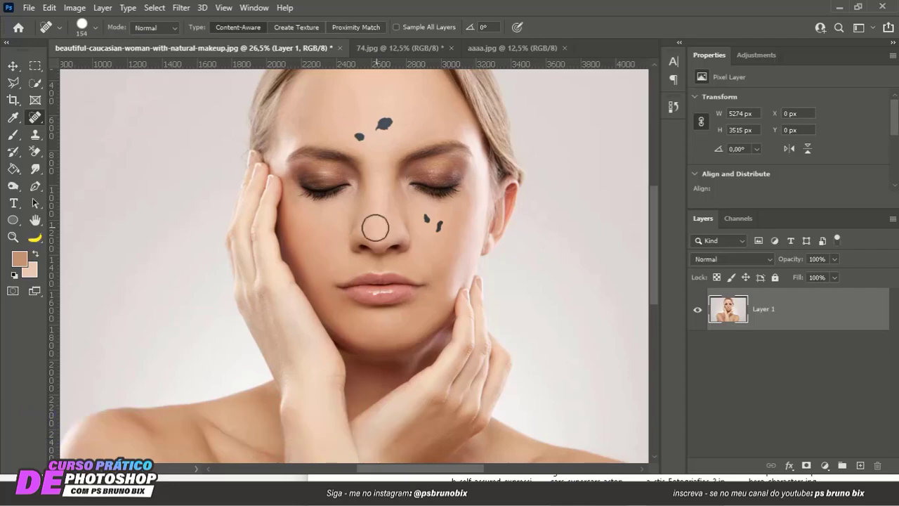
pyautogui.scroll(1, 376, 227)
pyautogui.scroll(1, 371, 163)
pyautogui.scroll(1, 373, 162)
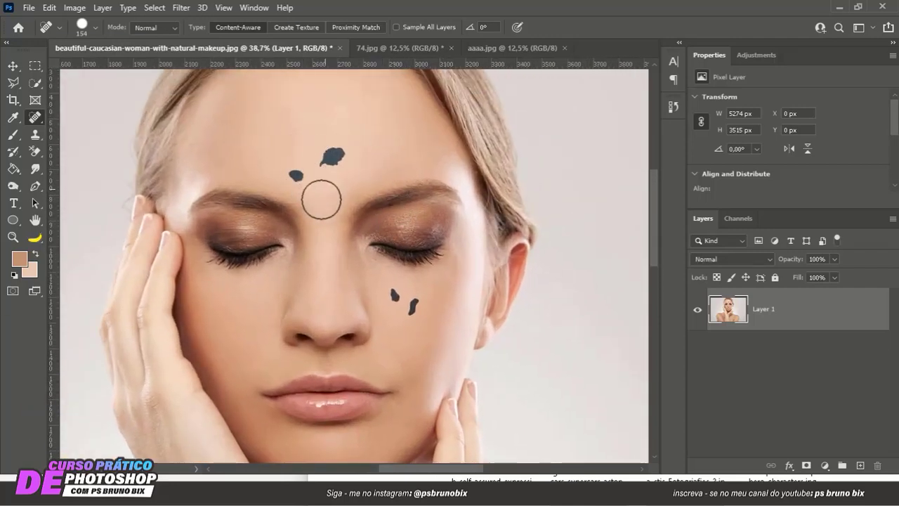
pyautogui.scroll(-1, 324, 235)
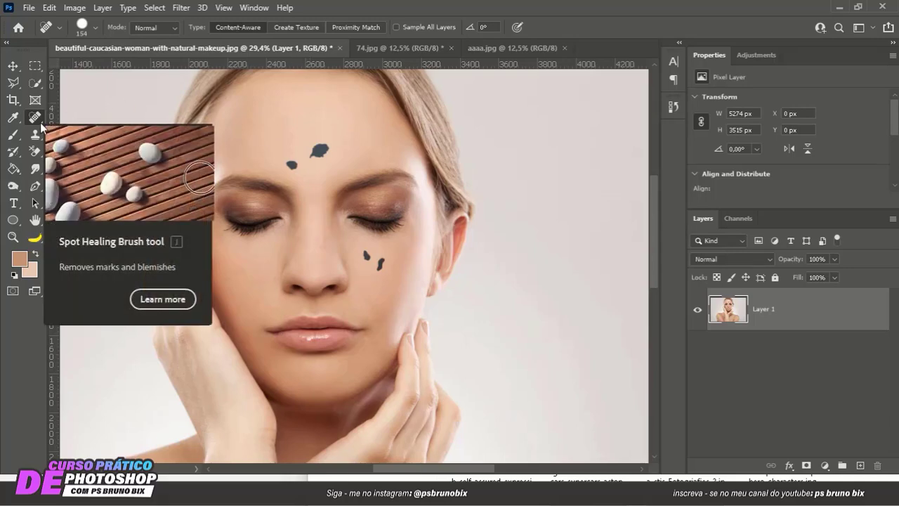
pyautogui.scroll(3, 323, 184)
pyautogui.scroll(2, 316, 181)
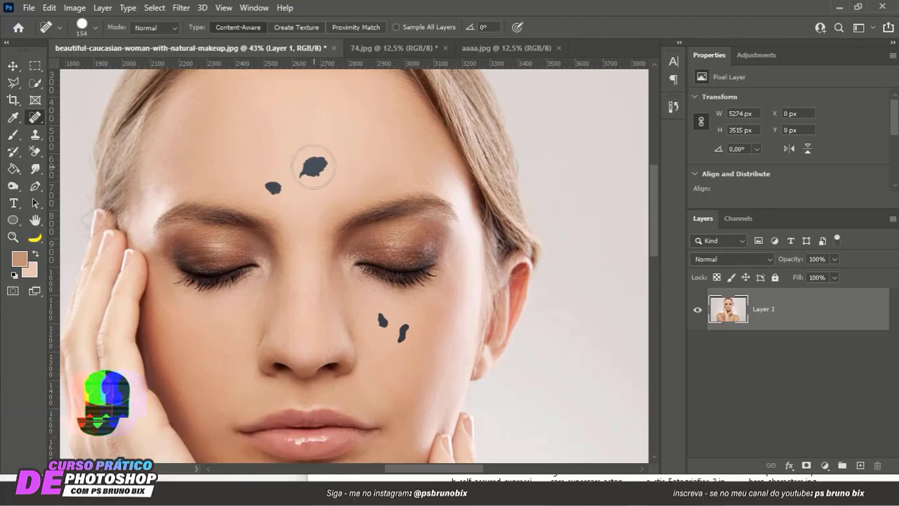
pyautogui.click(312, 167)
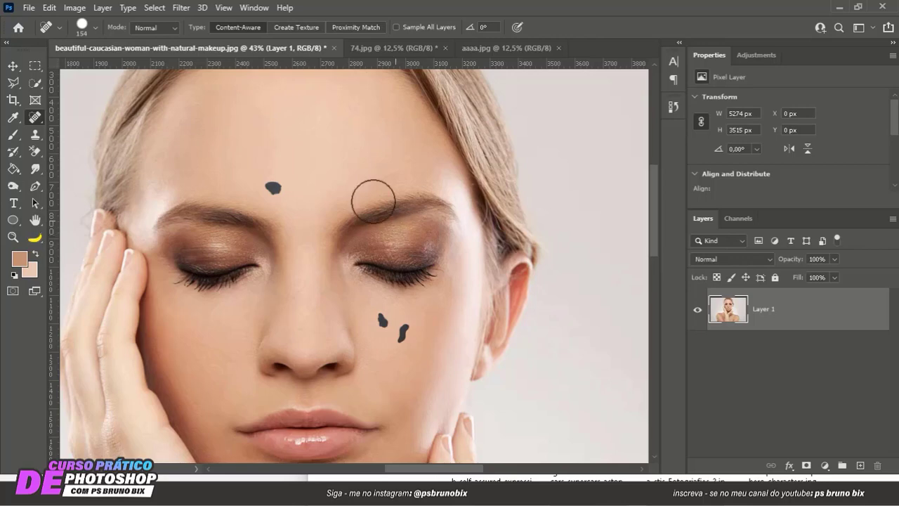
pyautogui.moveTo(274, 186); pyautogui.dragTo(284, 186)
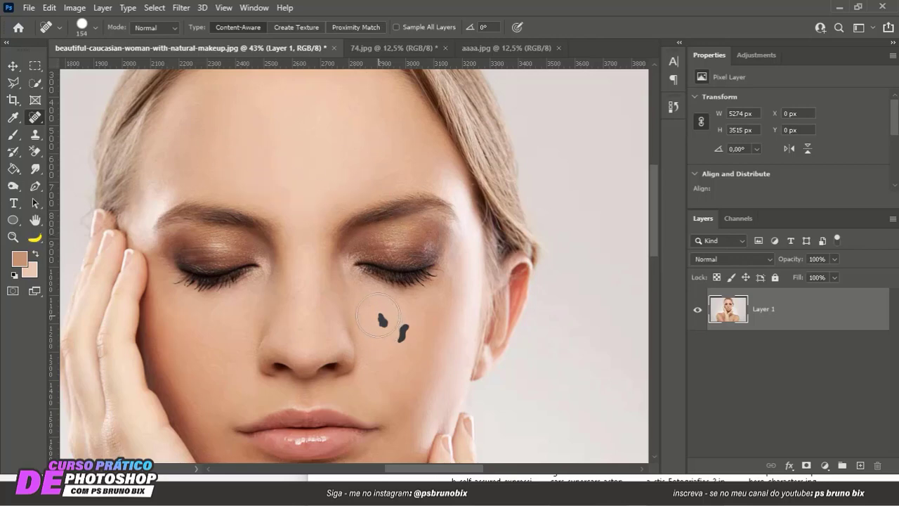
pyautogui.moveTo(378, 316); pyautogui.dragTo(397, 333)
pyautogui.click(400, 333)
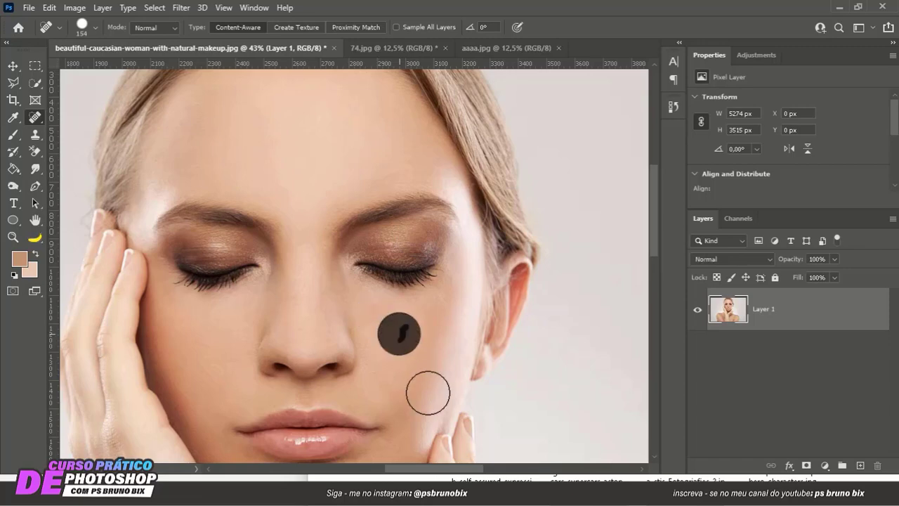
pyautogui.scroll(-3, 376, 295)
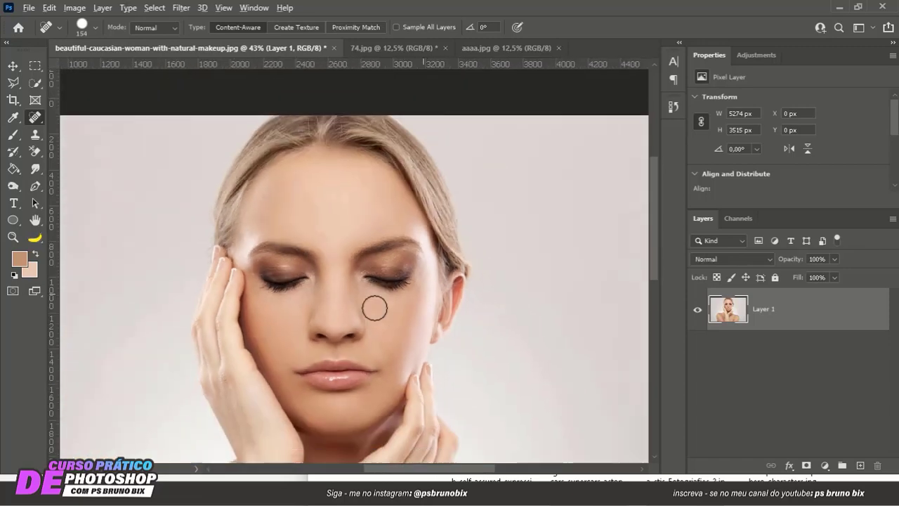
pyautogui.scroll(1, 345, 257)
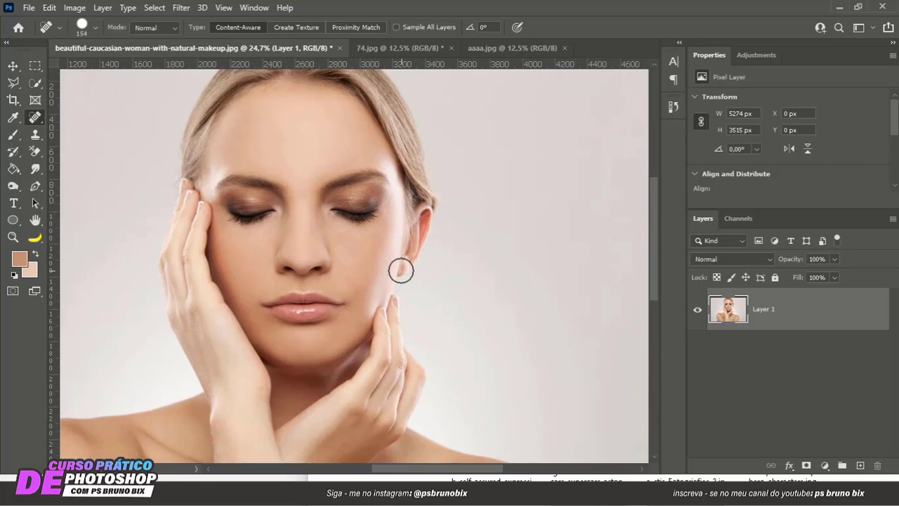
# - Undo all the healing strokes on the forehead and cheek marks
pyautogui.hotkey('ctrl', 'z')
pyautogui.hotkey('ctrl', 'z')
# - Try healing the forehead marks with the Spot Healing Brush enlarged to 493 px, and undo the stroke
pyautogui.scroll(1, 333, 245)
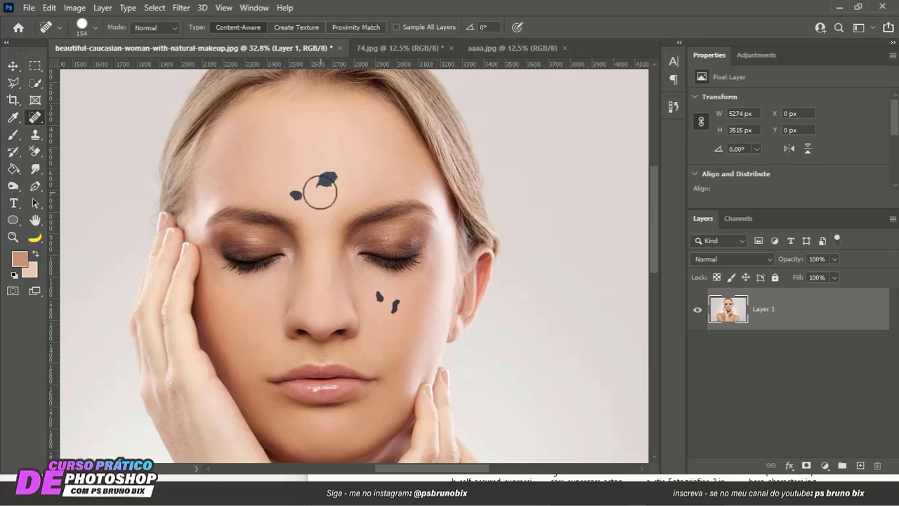
pyautogui.click(96, 28)
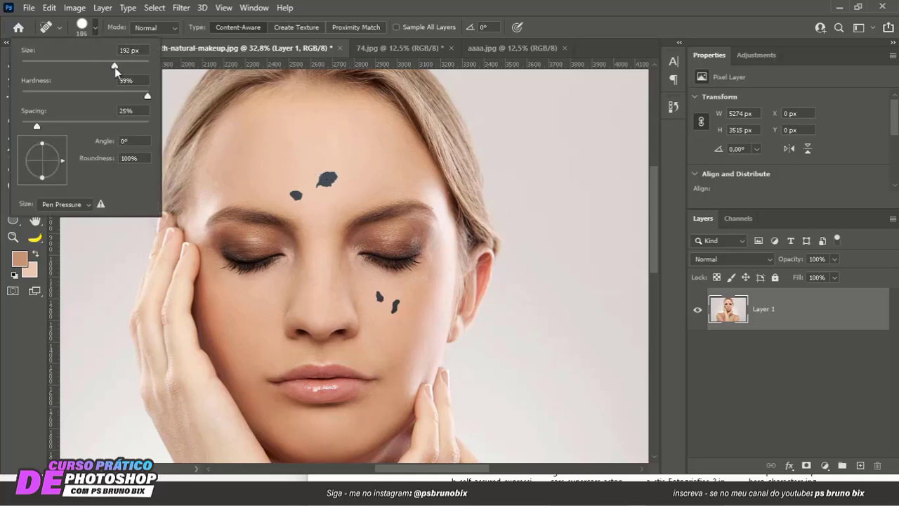
pyautogui.moveTo(115, 71); pyautogui.dragTo(115, 70)
pyautogui.moveTo(138, 70); pyautogui.dragTo(136, 67)
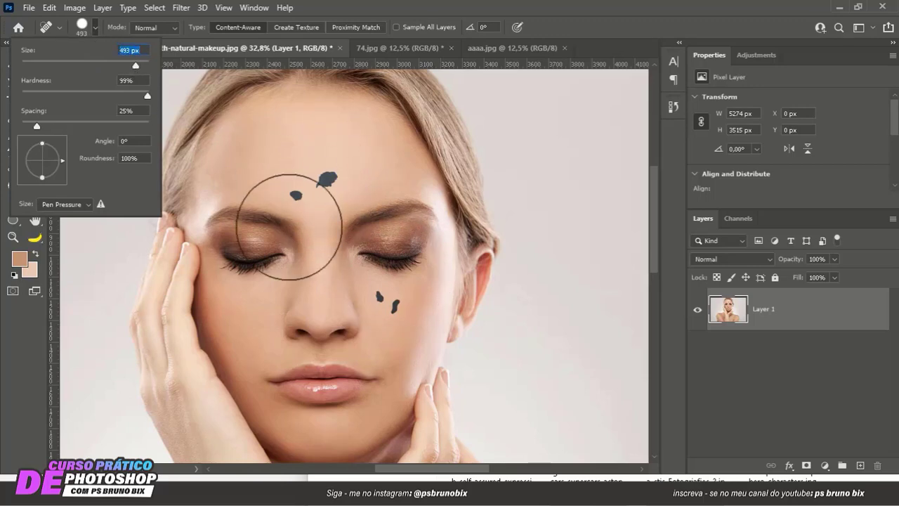
pyautogui.click(318, 191)
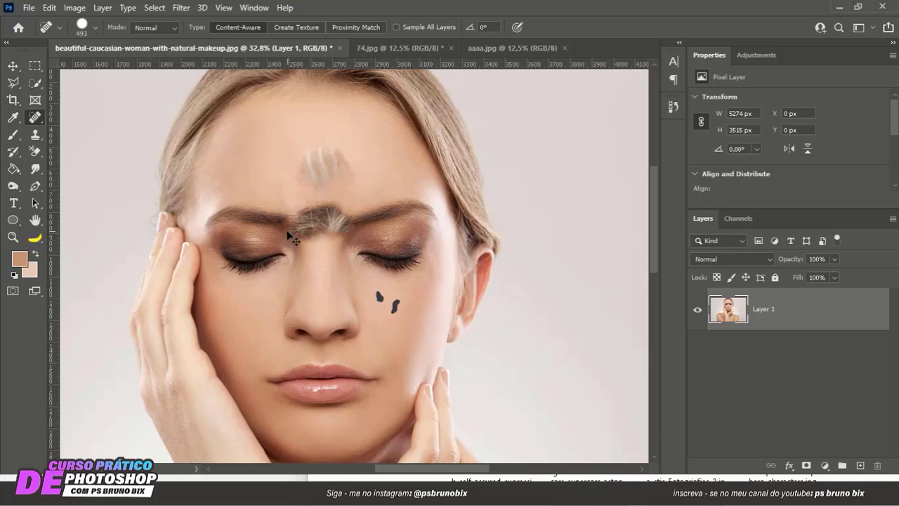
pyautogui.hotkey('ctrl', 'z')
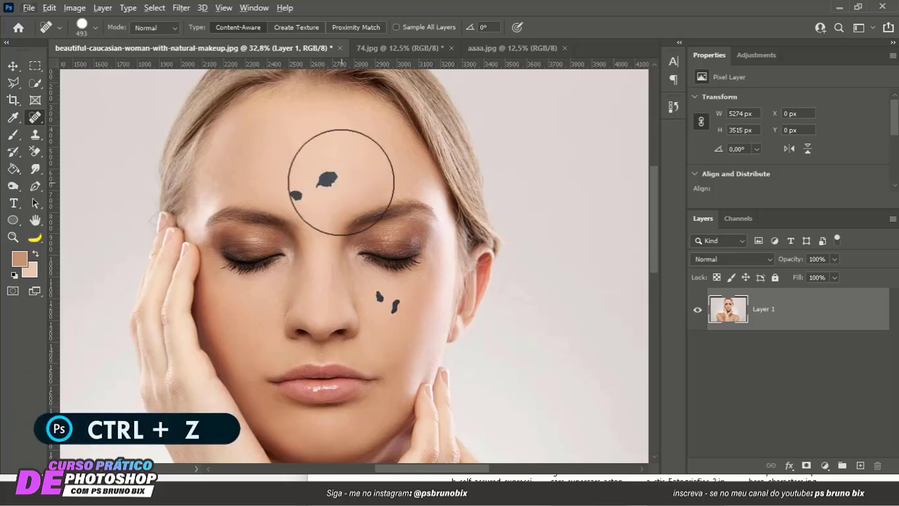
# - Remove the two dark forehead marks one by one with the Spot Healing Brush reduced to 199 px
pyautogui.click(85, 30)
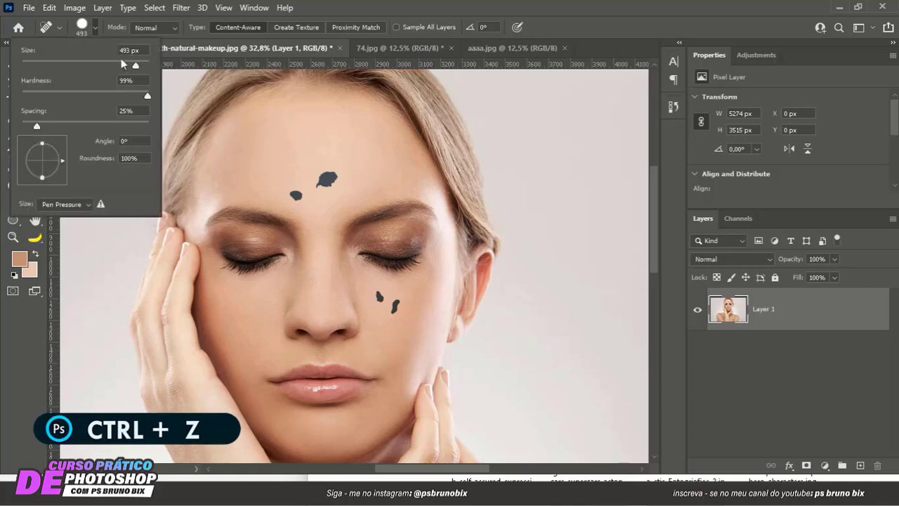
pyautogui.moveTo(86, 73)
pyautogui.mouseDown()
pyautogui.moveTo(89, 91)
pyautogui.moveTo(49, 88)
pyautogui.mouseUp()
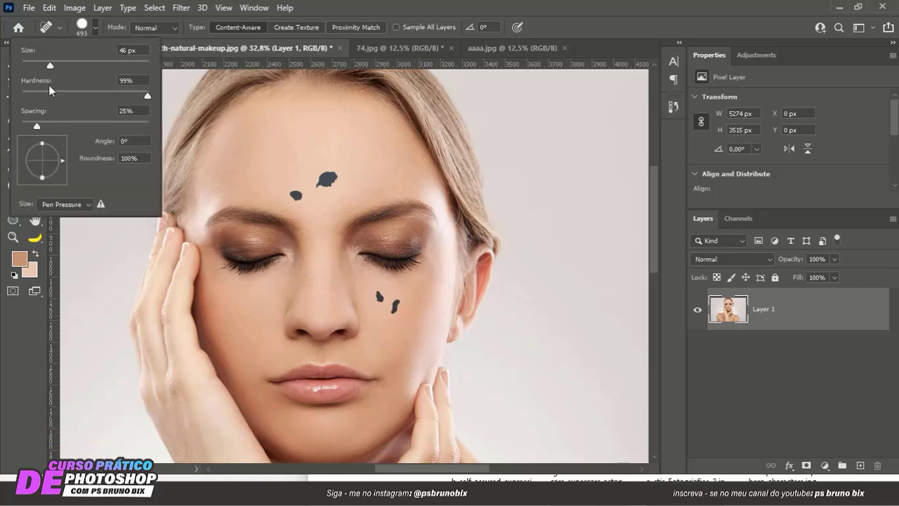
pyautogui.keyDown('alt'); pyautogui.rightClick(317, 184); pyautogui.keyUp('alt')
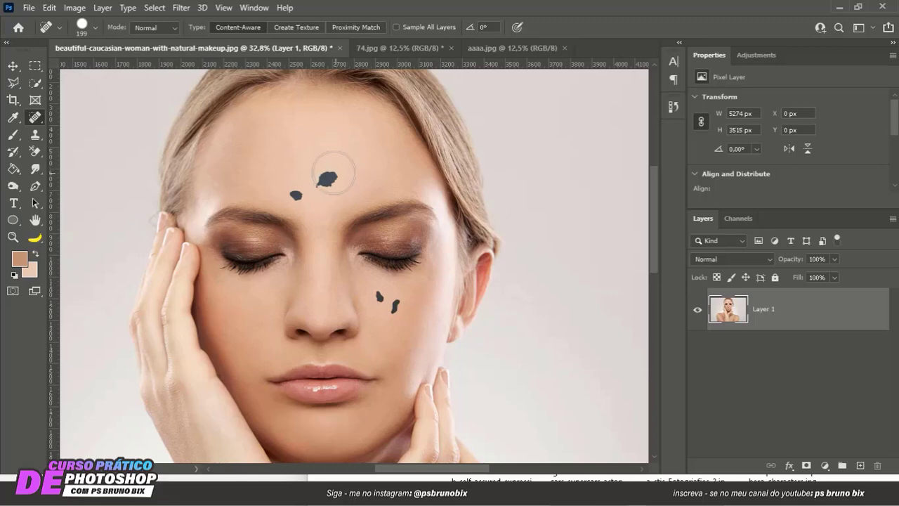
pyautogui.click(327, 180)
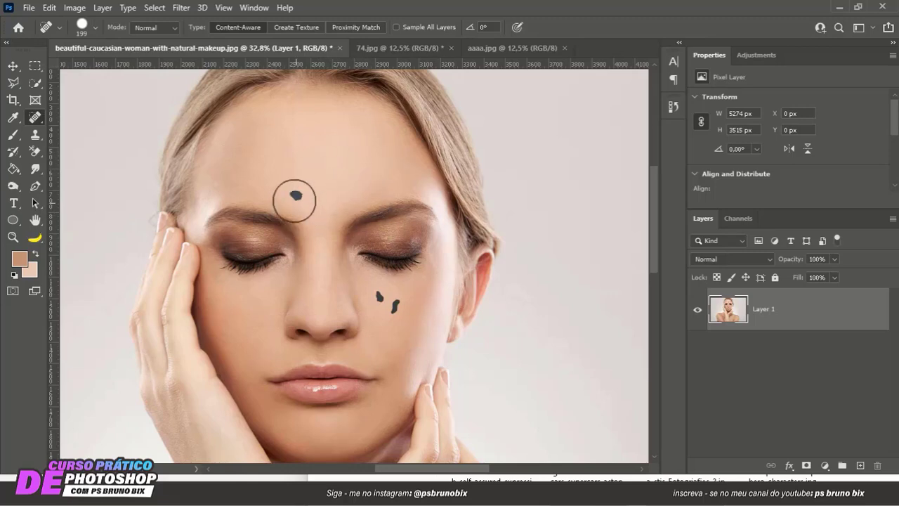
pyautogui.click(296, 194)
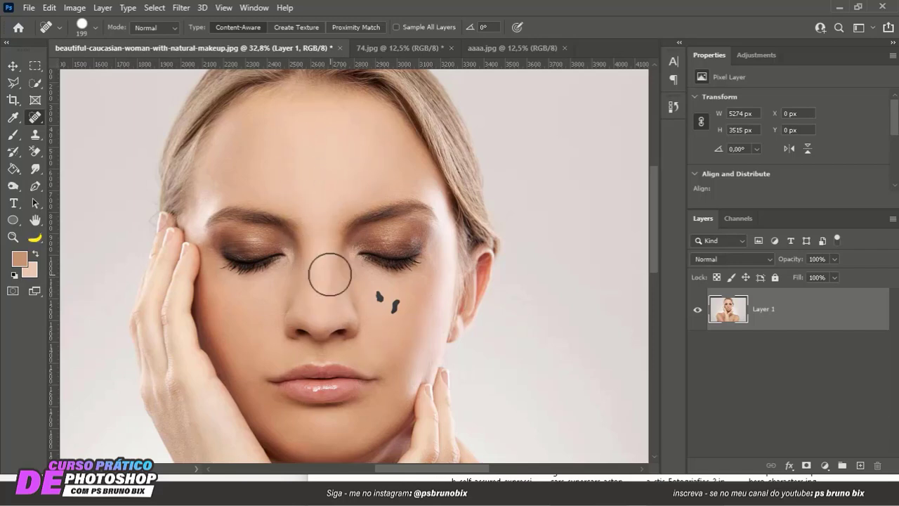
# - Switch to the Healing Brush tool and reduce its brush size to 177 px
pyautogui.scroll(-1, 330, 274)
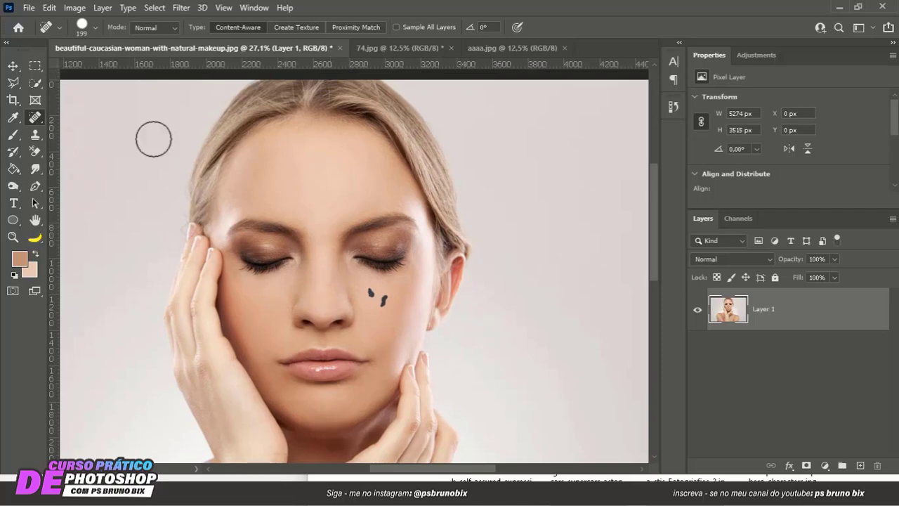
pyautogui.rightClick(42, 125)
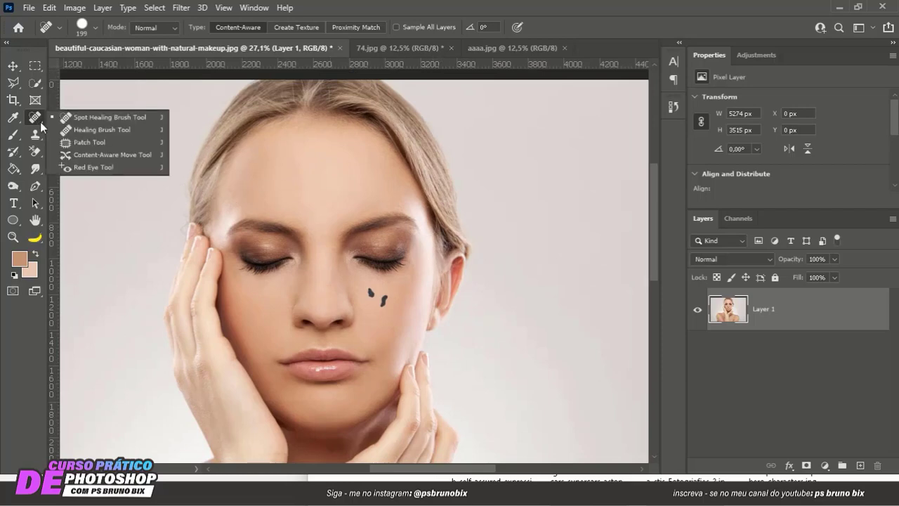
pyautogui.click(101, 131)
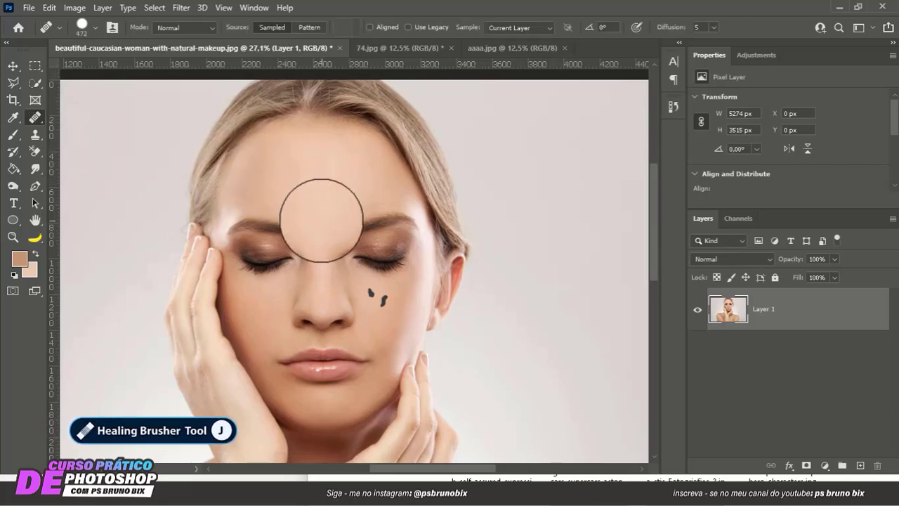
pyautogui.moveTo(321, 219)
pyautogui.mouseDown()
pyautogui.moveTo(295, 212)
pyautogui.moveTo(325, 241)
pyautogui.mouseUp()
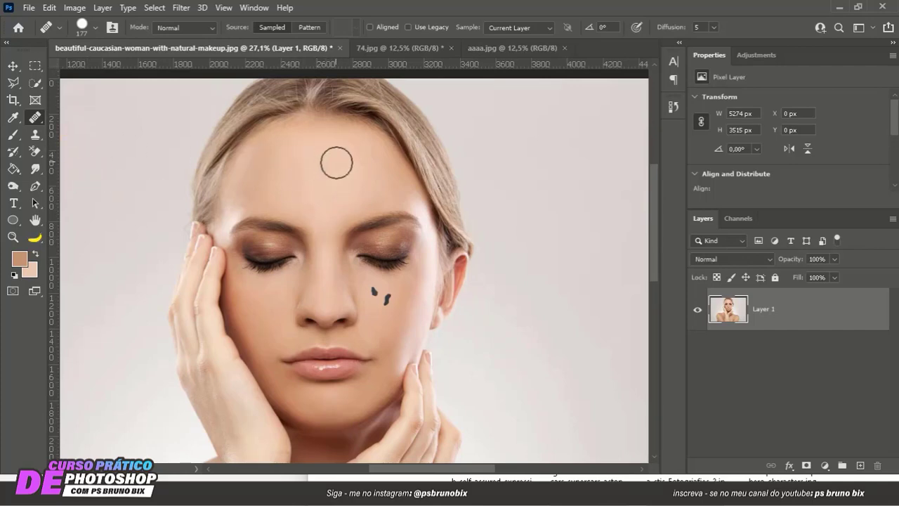
# - Try covering the cheek marks with skin sampled from the forehead using the Healing Brush, and undo the stroke
pyautogui.keyDown('alt'); pyautogui.click(385, 203); pyautogui.keyUp('alt')
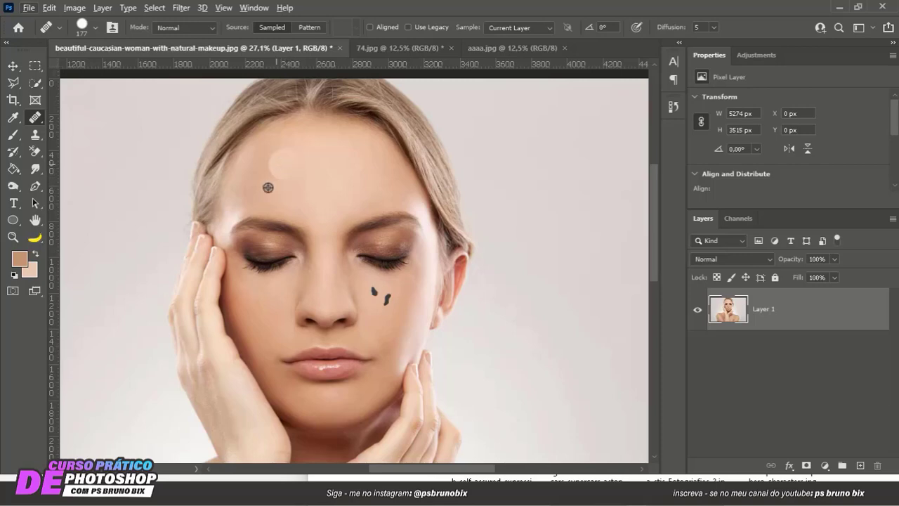
pyautogui.moveTo(388, 300); pyautogui.dragTo(375, 295)
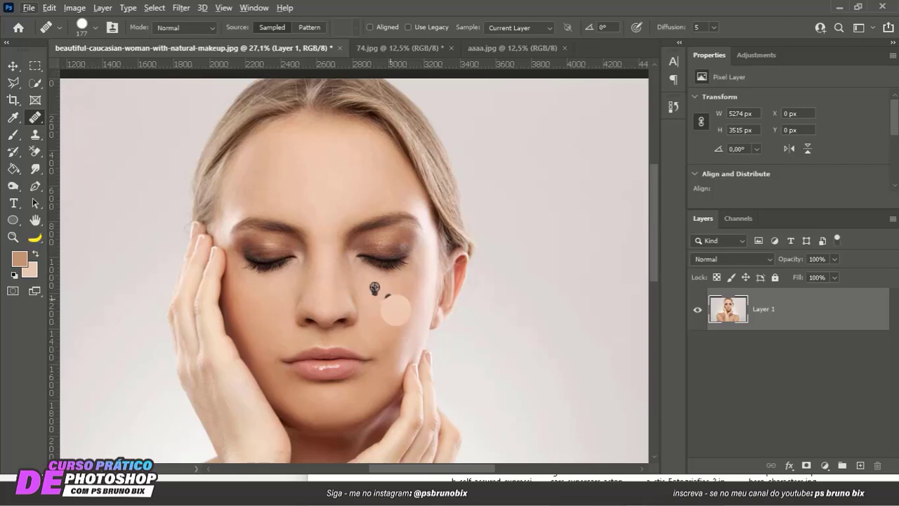
pyautogui.hotkey('ctrl', 'z')
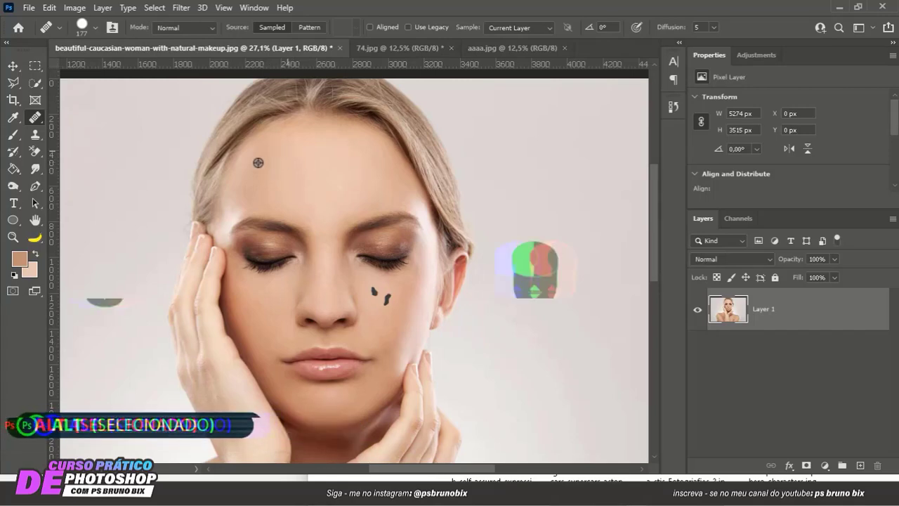
# - Try covering the two cheek marks with forehead skin using the 177 px Healing Brush, and undo the healing back to the original marks
pyautogui.keyDown('alt'); pyautogui.click(298, 157); pyautogui.keyUp('alt')
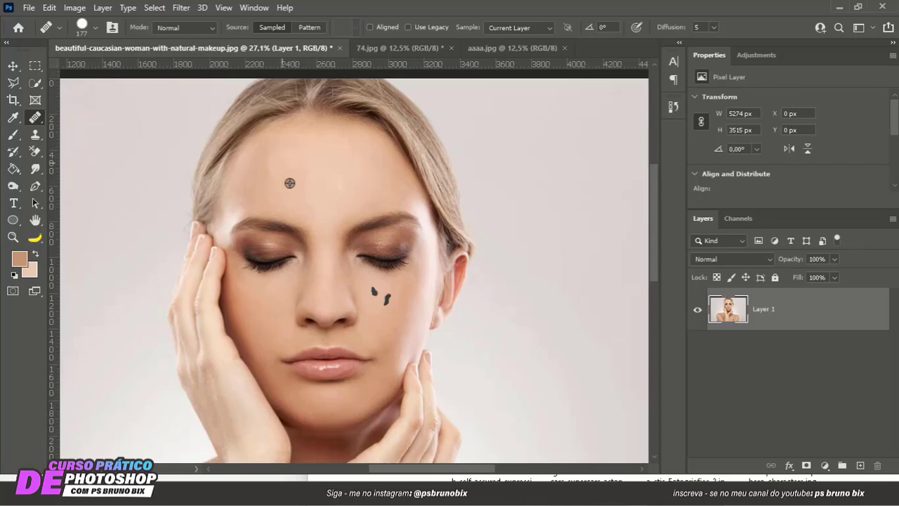
pyautogui.scroll(3, 396, 320)
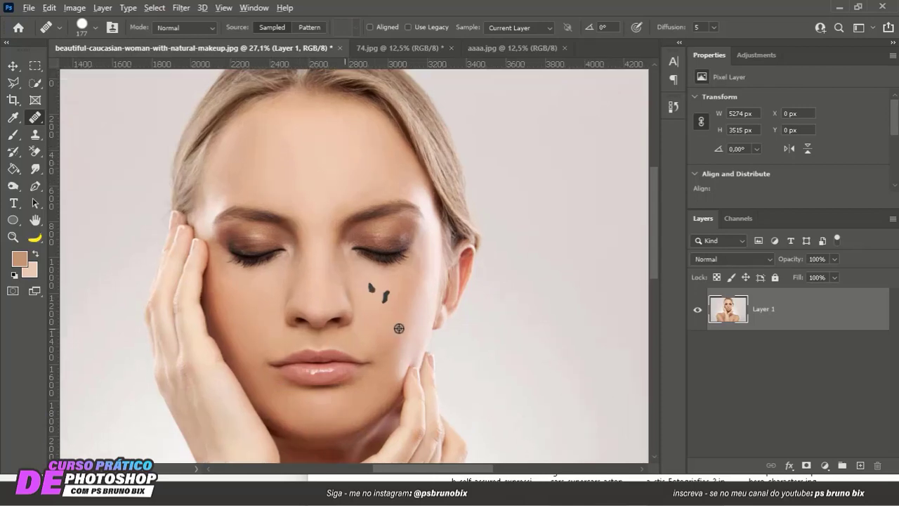
pyautogui.moveTo(374, 273); pyautogui.dragTo(361, 255)
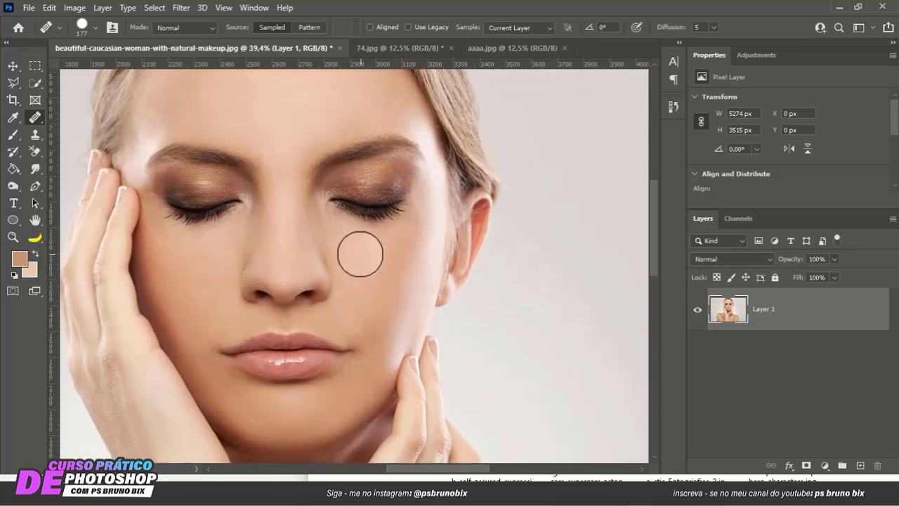
pyautogui.scroll(-3, 409, 349)
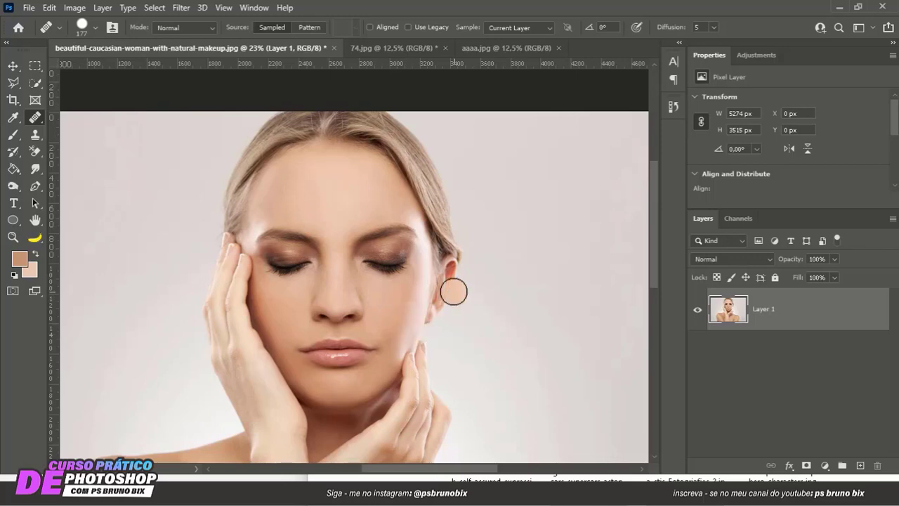
pyautogui.click(453, 290)
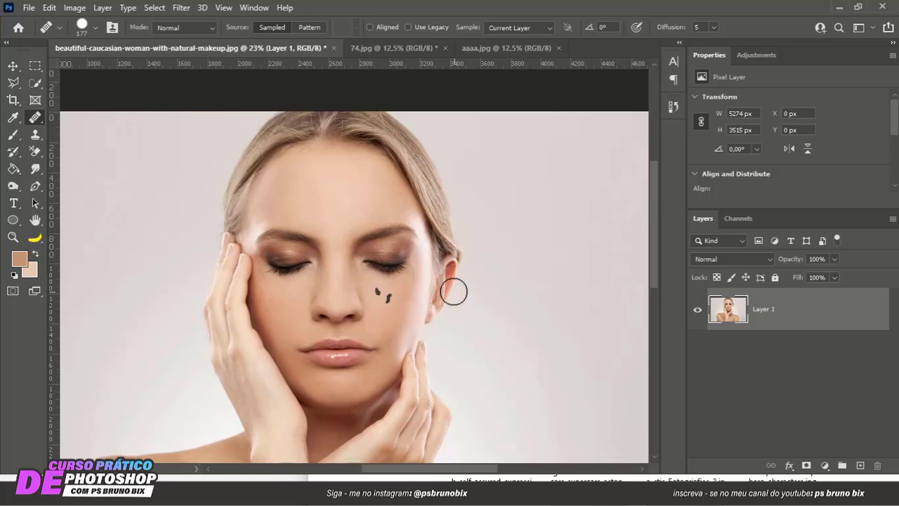
pyautogui.hotkey('ctrl', 'z')
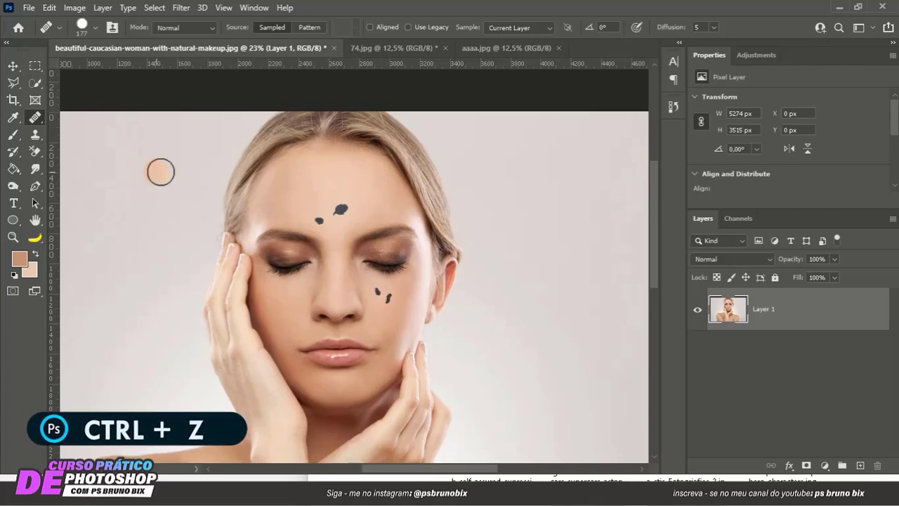
# - Set the Healing Brush source to Pattern, choose the first leaf pattern in the Trees group, and expand the Grass group
pyautogui.scroll(-2, 369, 224)
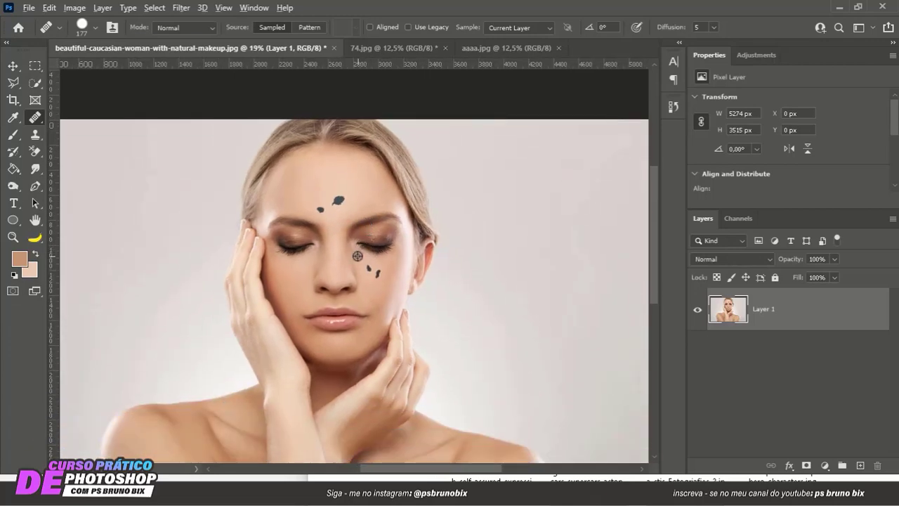
pyautogui.scroll(2, 351, 233)
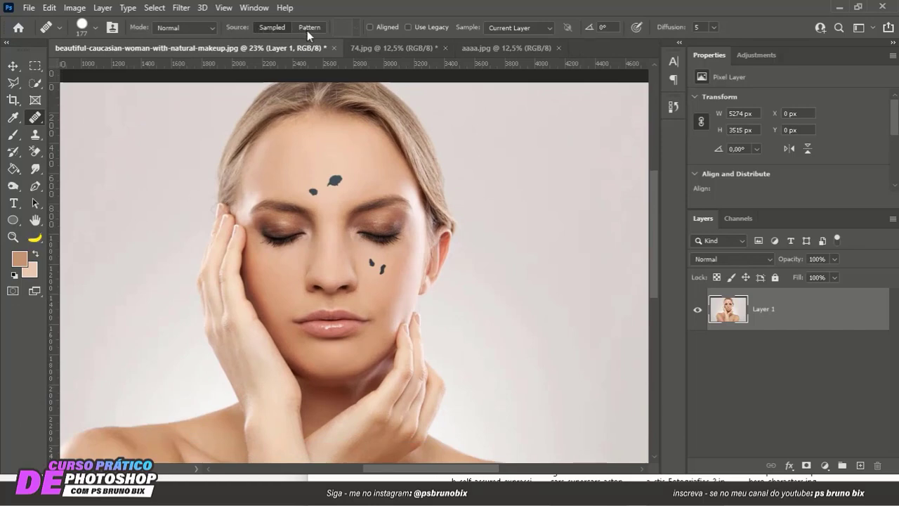
pyautogui.scroll(-2, 334, 170)
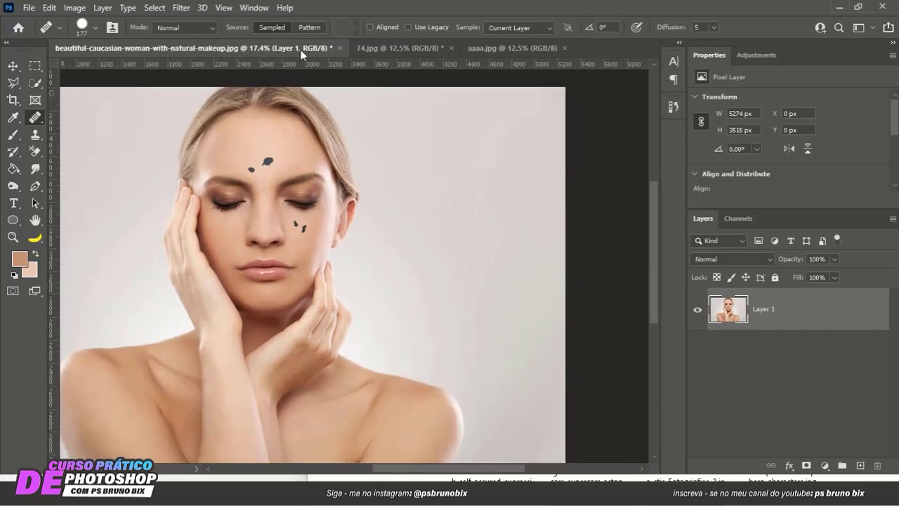
pyautogui.click(305, 29)
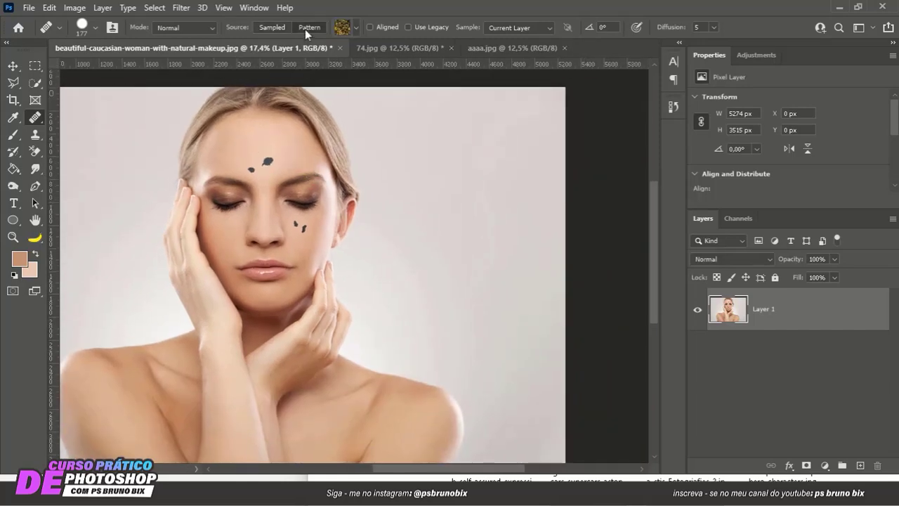
pyautogui.click(353, 28)
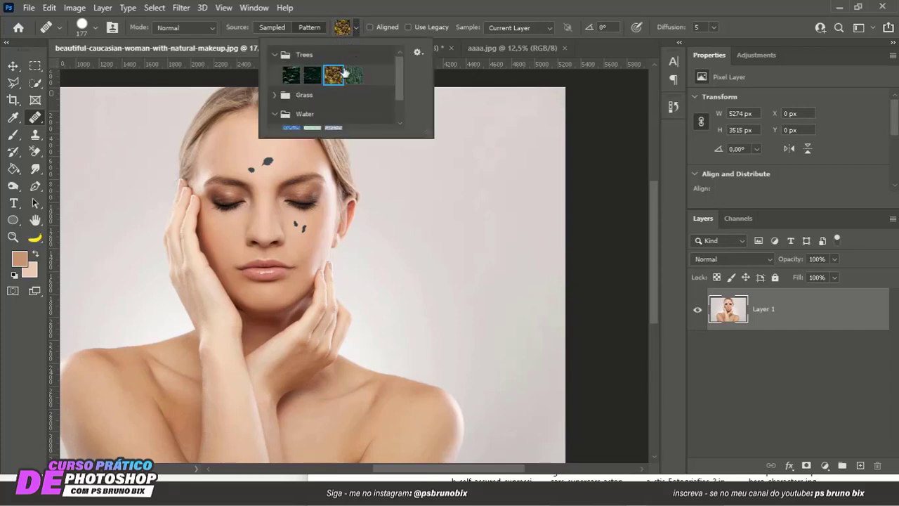
pyautogui.click(354, 75)
pyautogui.click(312, 75)
pyautogui.click(290, 75)
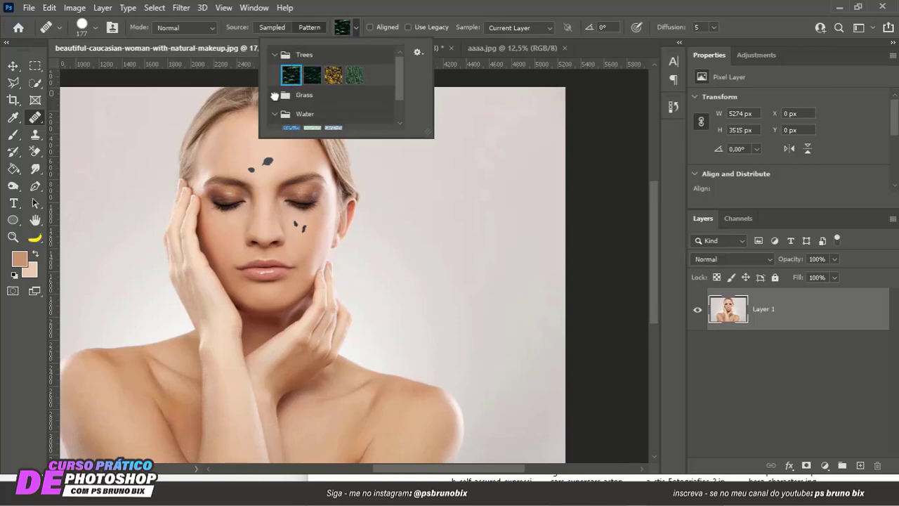
pyautogui.click(275, 95)
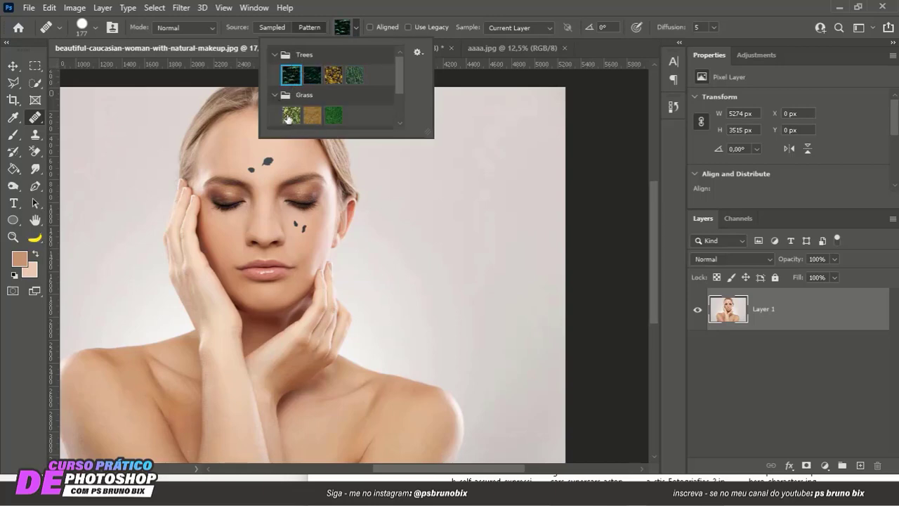
pyautogui.scroll(-2, 284, 88)
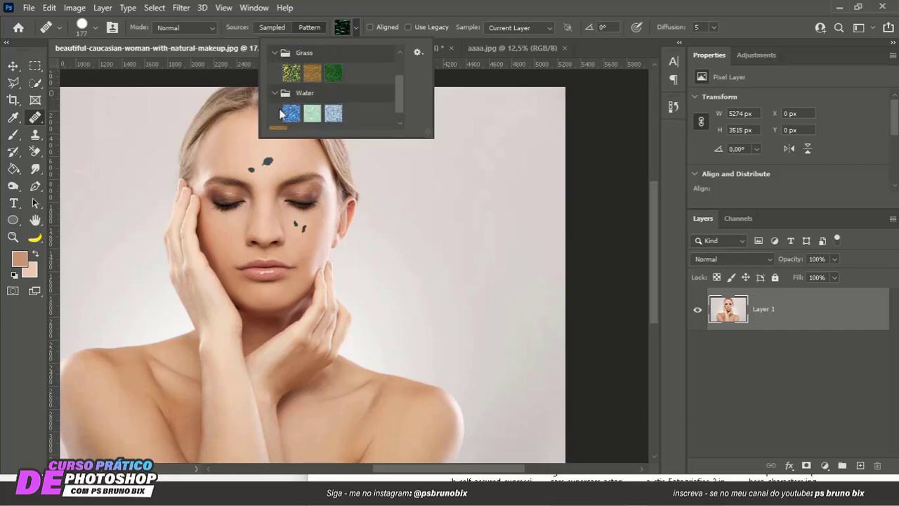
pyautogui.scroll(2, 330, 118)
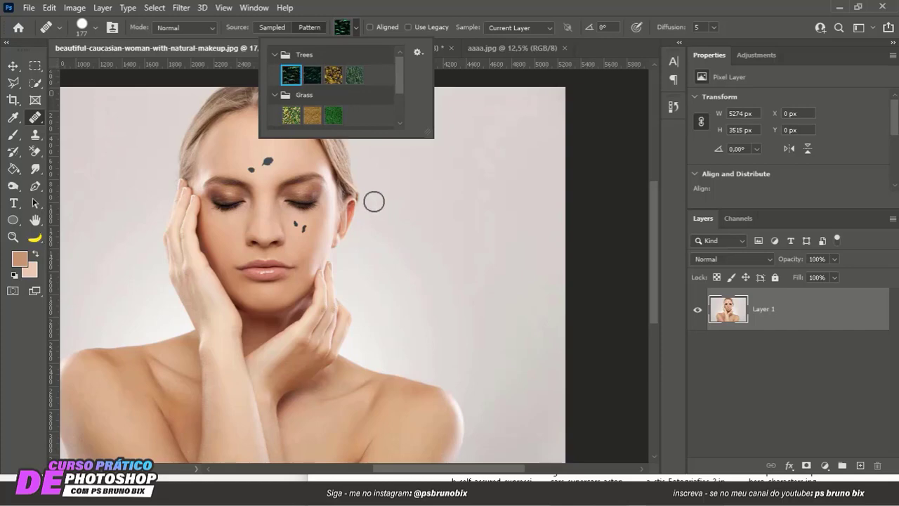
# - Paint the Trees leaf pattern over the woman's whole face with the Healing Brush enlarged to 355 px
pyautogui.scroll(2, 333, 211)
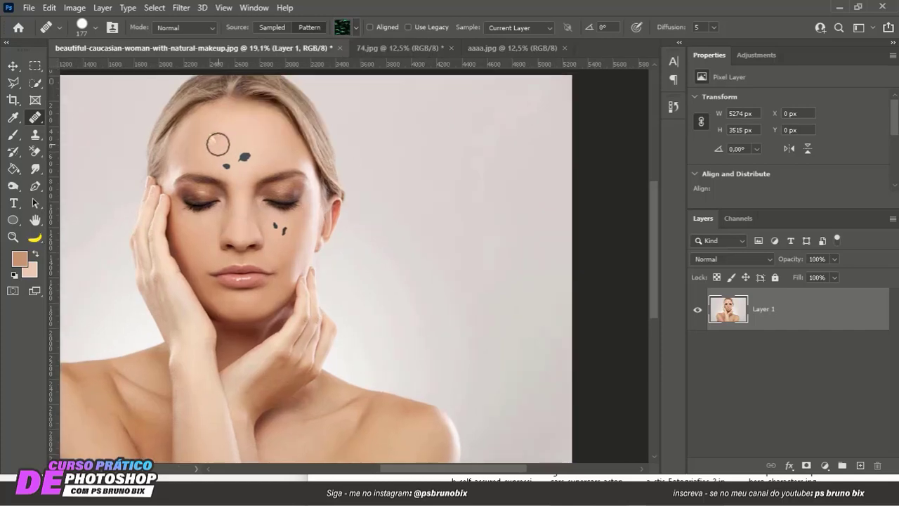
pyautogui.moveTo(213, 140)
pyautogui.mouseDown()
pyautogui.moveTo(203, 146)
pyautogui.moveTo(220, 134)
pyautogui.moveTo(247, 145)
pyautogui.mouseUp()
pyautogui.moveTo(273, 172); pyautogui.dragTo(269, 181)
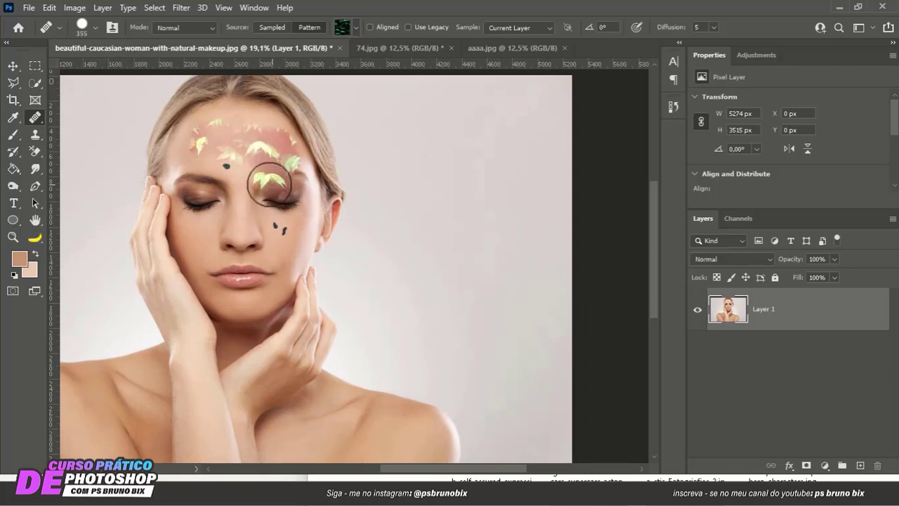
pyautogui.moveTo(195, 149)
pyautogui.mouseDown()
pyautogui.moveTo(196, 177)
pyautogui.moveTo(249, 194)
pyautogui.moveTo(237, 172)
pyautogui.moveTo(277, 183)
pyautogui.mouseUp()
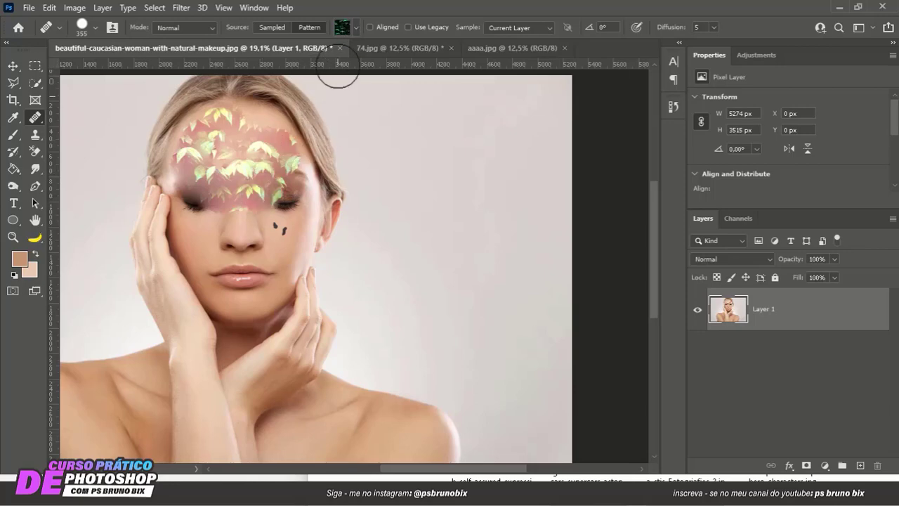
pyautogui.moveTo(199, 182)
pyautogui.mouseDown()
pyautogui.moveTo(210, 211)
pyautogui.moveTo(199, 227)
pyautogui.moveTo(244, 283)
pyautogui.moveTo(264, 267)
pyautogui.moveTo(281, 224)
pyautogui.moveTo(278, 206)
pyautogui.moveTo(255, 202)
pyautogui.moveTo(265, 208)
pyautogui.moveTo(278, 181)
pyautogui.moveTo(283, 219)
pyautogui.moveTo(278, 250)
pyautogui.moveTo(265, 136)
pyautogui.moveTo(236, 133)
pyautogui.moveTo(235, 123)
pyautogui.moveTo(257, 122)
pyautogui.moveTo(227, 125)
pyautogui.moveTo(241, 246)
pyautogui.mouseUp()
pyautogui.scroll(-1, 241, 246)
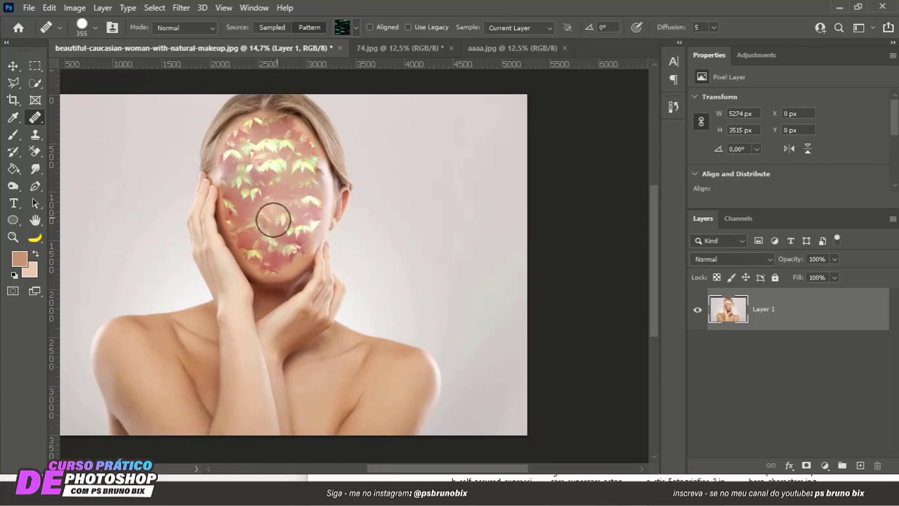
pyautogui.scroll(-1, 297, 203)
pyautogui.scroll(3, 305, 213)
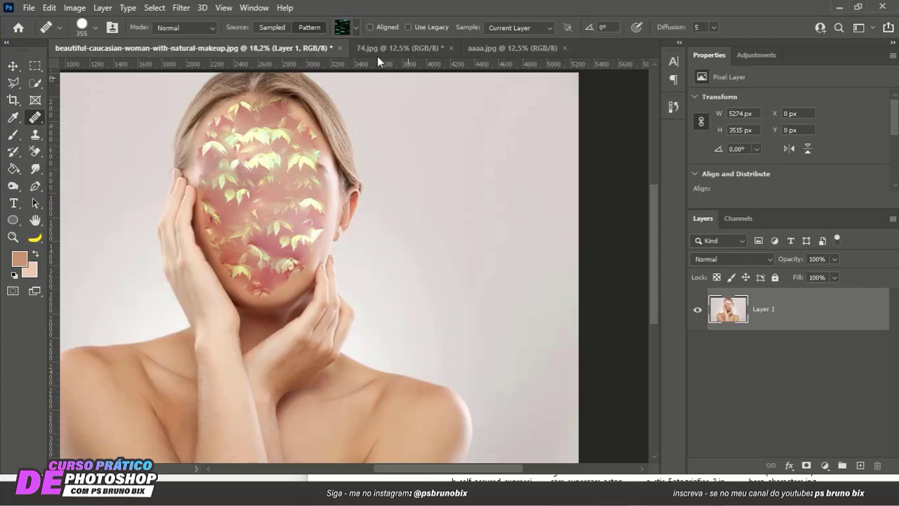
# - Undo all the leaf pattern strokes on the face and return the healing source to Sampled
pyautogui.hotkey('ctrl', 'z')
pyautogui.hotkey('ctrl', 'z')
pyautogui.hotkey('ctrl', 'z')
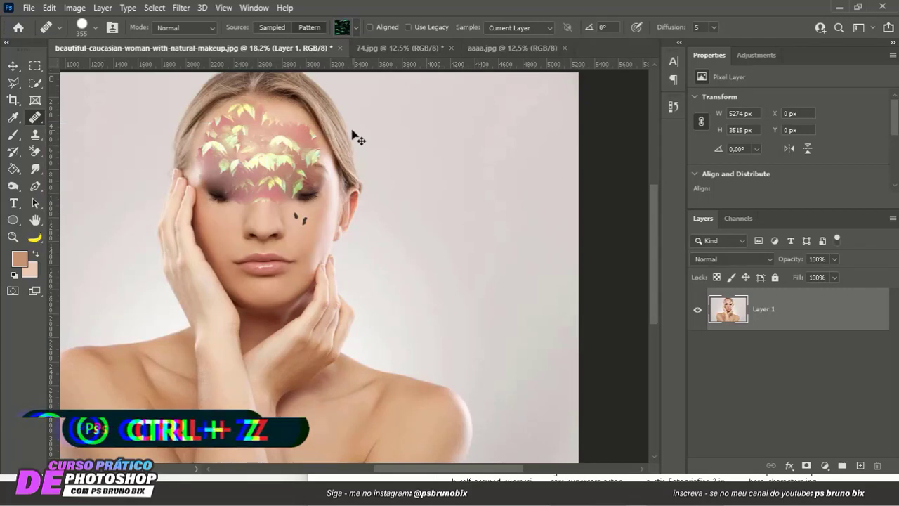
pyautogui.hotkey('ctrl', 'z')
pyautogui.hotkey('ctrl', 'z')
pyautogui.hotkey('ctrl', 'z')
pyautogui.hotkey('ctrl', 'z')
pyautogui.hotkey('ctrl', 'z')
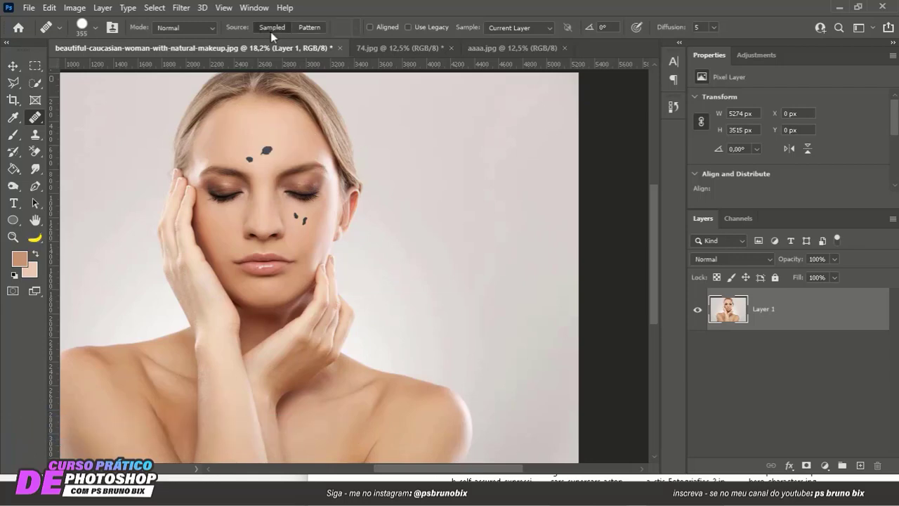
# - Switch from the Healing Brush to the Patch Tool
pyautogui.scroll(-3, 286, 120)
pyautogui.moveTo(352, 173); pyautogui.dragTo(368, 196)
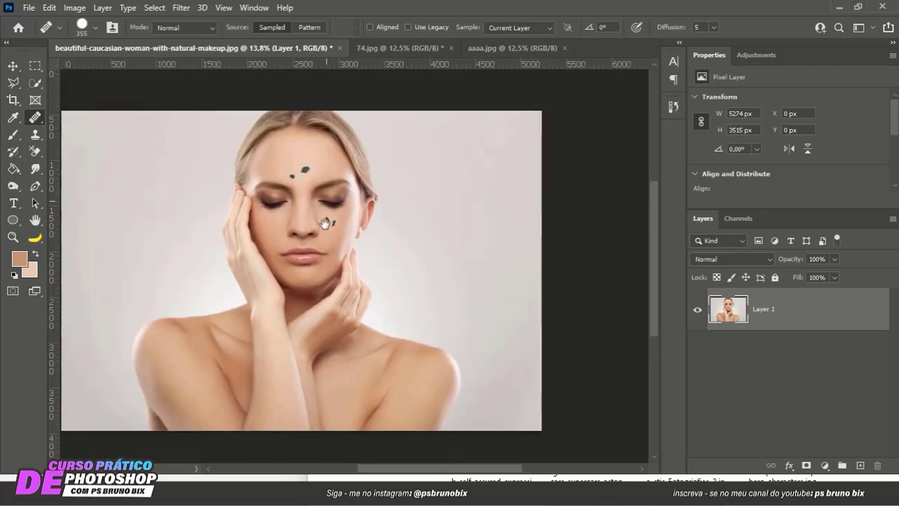
pyautogui.scroll(2, 321, 201)
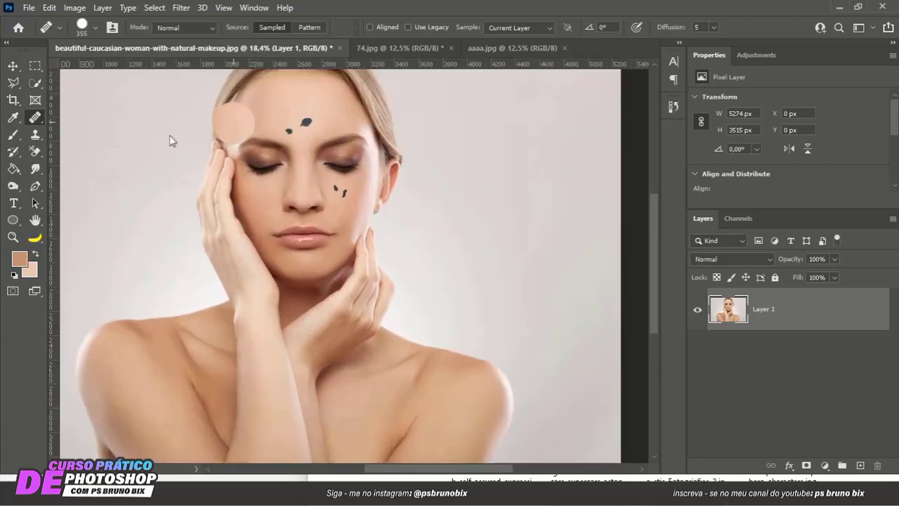
pyautogui.rightClick(36, 117)
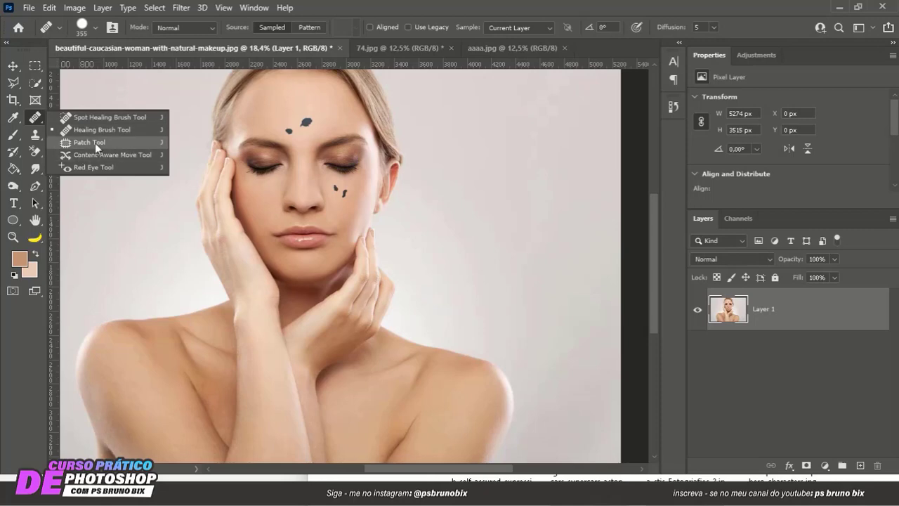
pyautogui.click(95, 143)
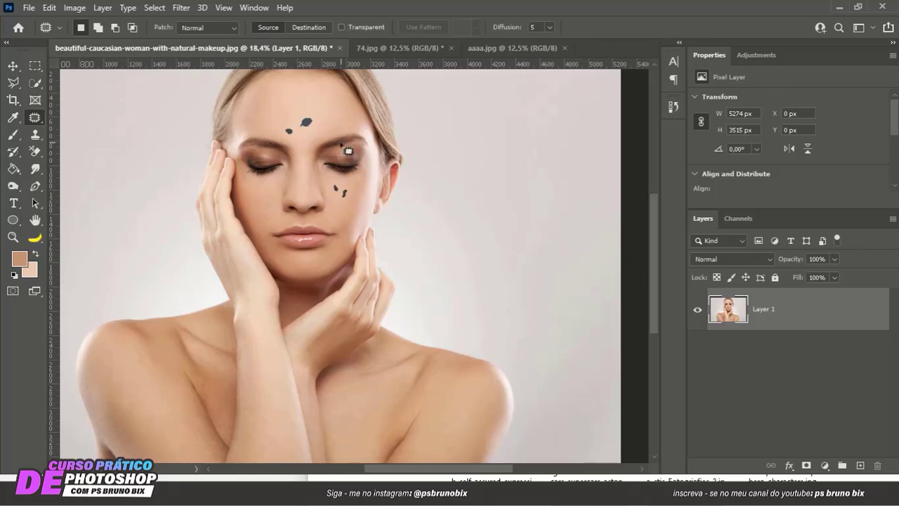
# - Try replacing the two forehead marks with clean skin using a Source patch of about 398 × 235 px, deselect, and undo the patch
pyautogui.scroll(5, 320, 126)
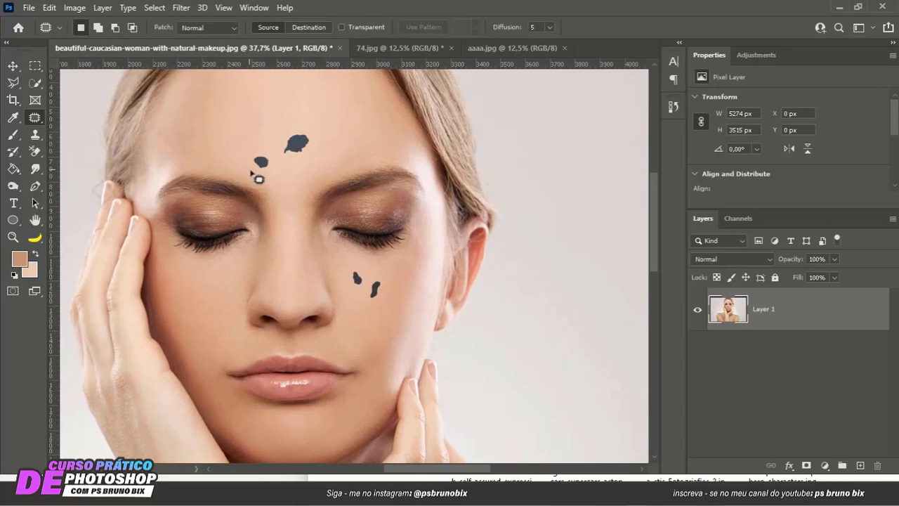
pyautogui.moveTo(267, 153); pyautogui.dragTo(273, 163)
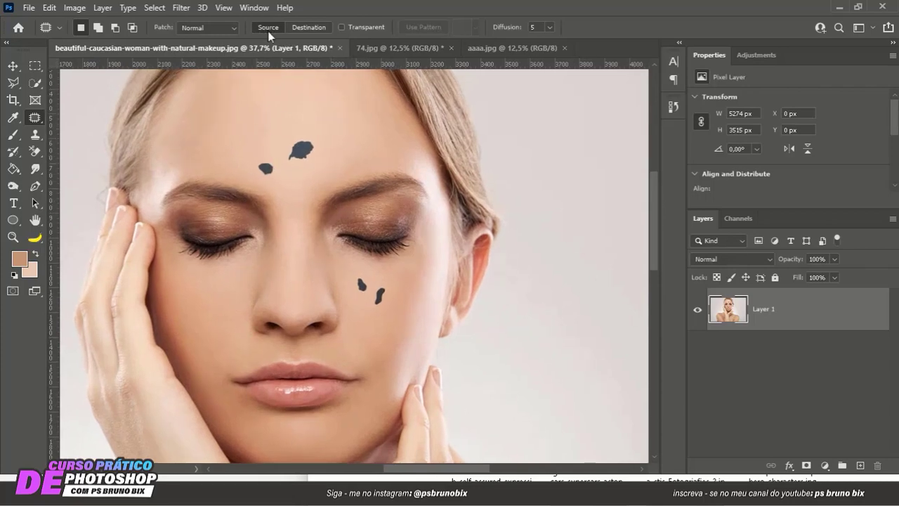
pyautogui.moveTo(269, 165)
pyautogui.mouseDown()
pyautogui.moveTo(242, 186)
pyautogui.moveTo(321, 167)
pyautogui.moveTo(332, 142)
pyautogui.moveTo(290, 134)
pyautogui.moveTo(263, 149)
pyautogui.moveTo(286, 165)
pyautogui.moveTo(246, 109)
pyautogui.mouseUp()
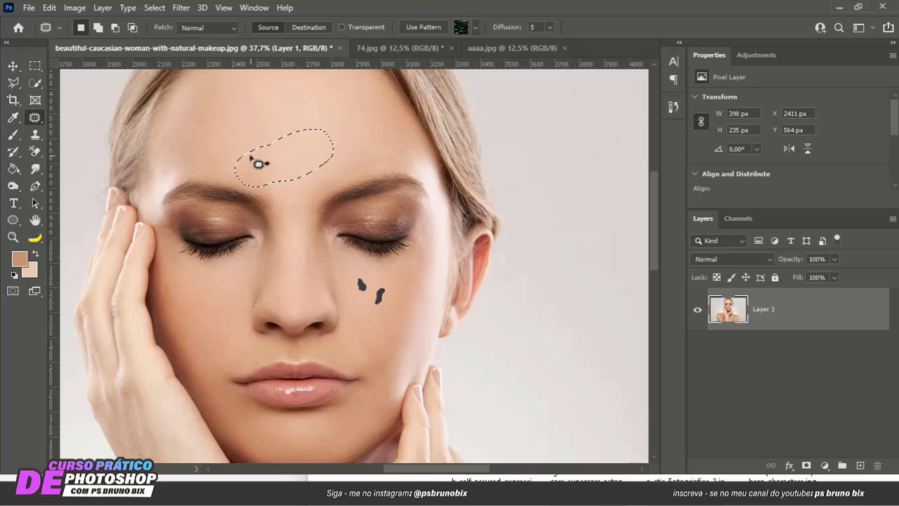
pyautogui.hotkey('ctrl', 'd')
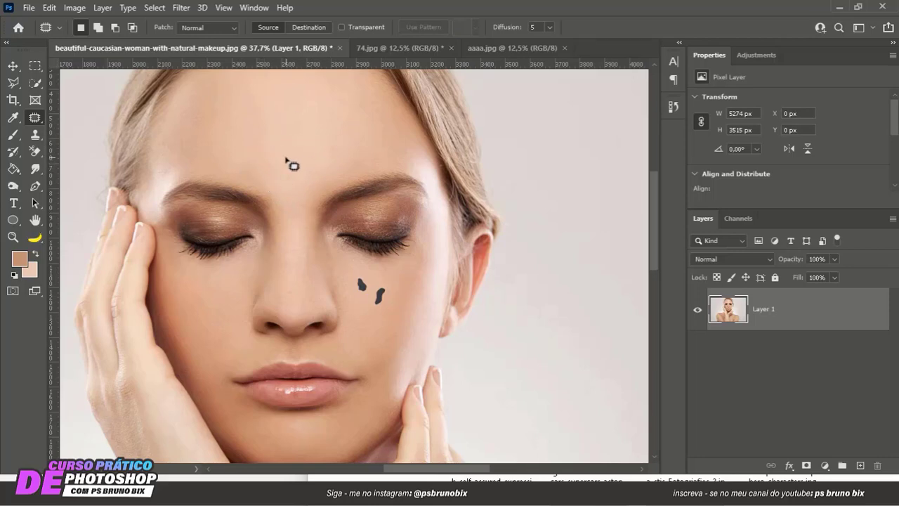
pyautogui.moveTo(269, 181); pyautogui.dragTo(267, 169)
pyautogui.hotkey('ctrl', 'd')
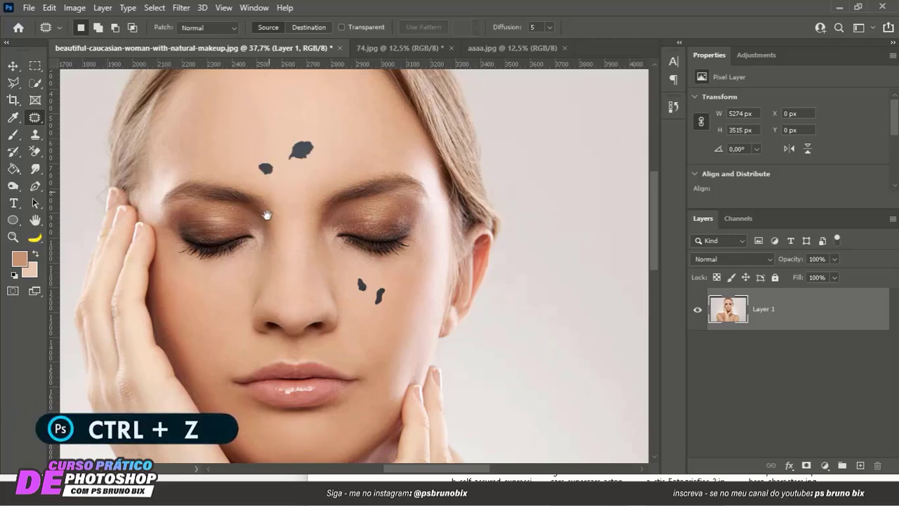
# - Set the Patch Tool to Destination and cover both forehead marks with a skin patch of about 402 × 225 px selected on the upper forehead
pyautogui.scroll(1, 267, 209)
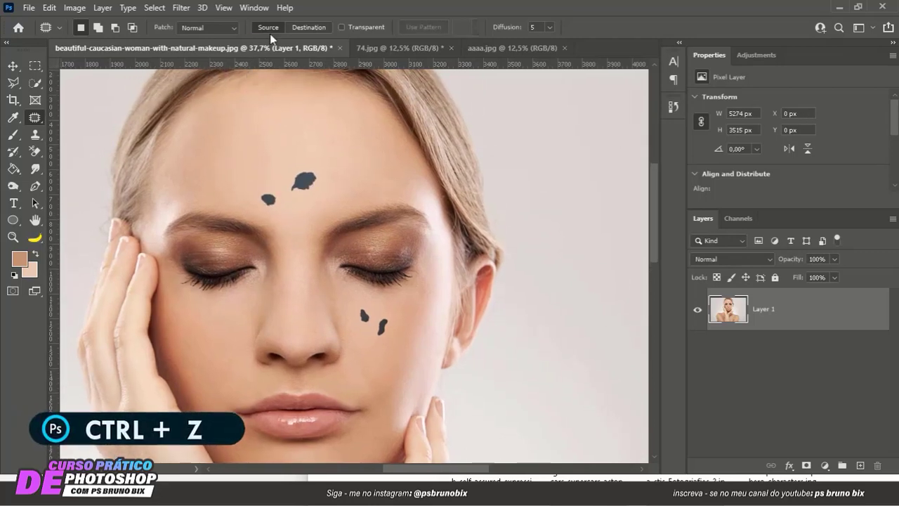
pyautogui.click(308, 28)
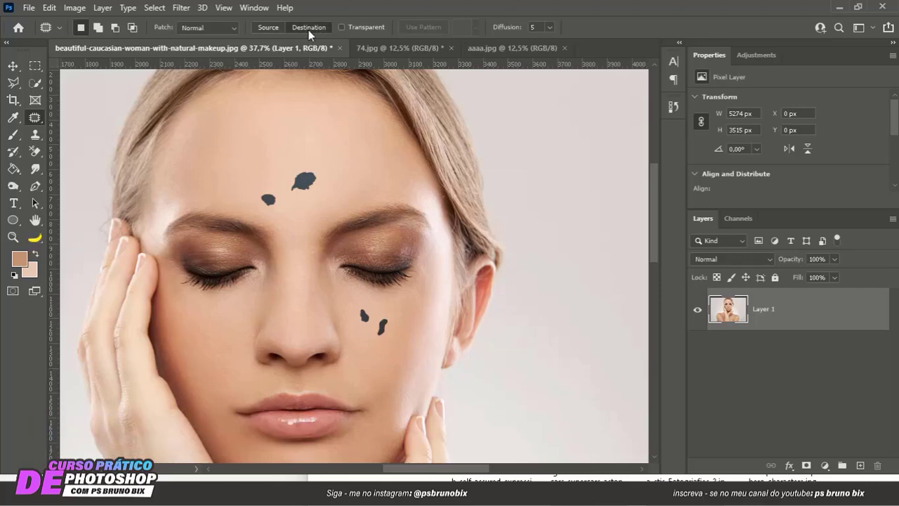
pyautogui.moveTo(220, 134)
pyautogui.mouseDown()
pyautogui.moveTo(213, 163)
pyautogui.moveTo(294, 137)
pyautogui.moveTo(293, 111)
pyautogui.moveTo(239, 124)
pyautogui.mouseUp()
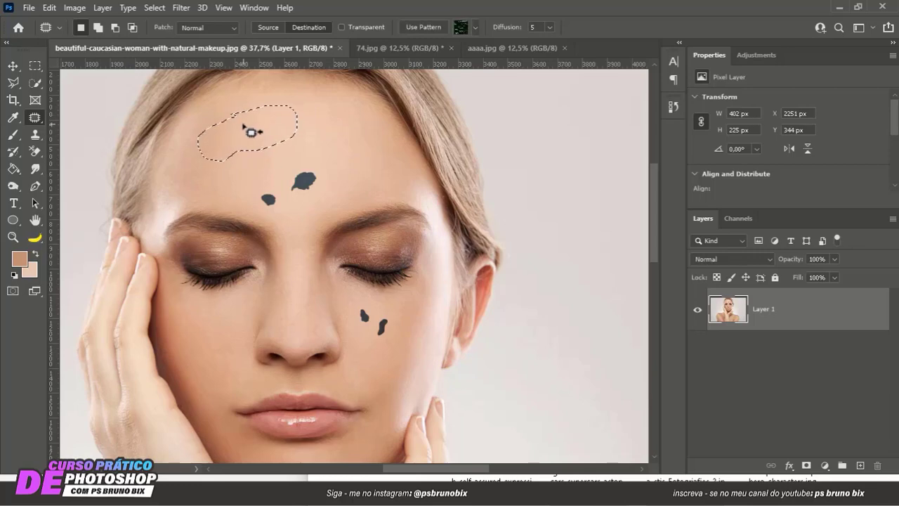
pyautogui.moveTo(251, 131); pyautogui.dragTo(256, 163)
pyautogui.moveTo(271, 181); pyautogui.dragTo(281, 192)
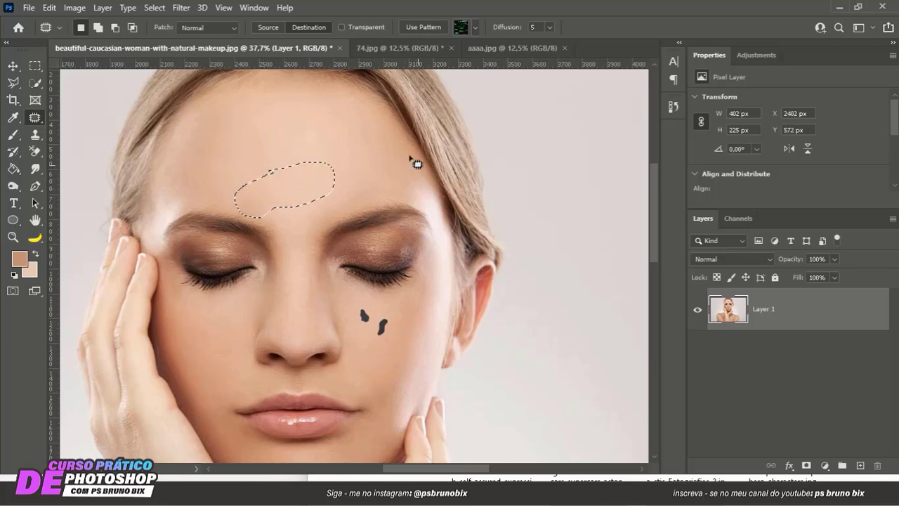
# - Deselect the patched forehead area and switch to the 74.jpg document
pyautogui.hotkey('ctrl', 'd')
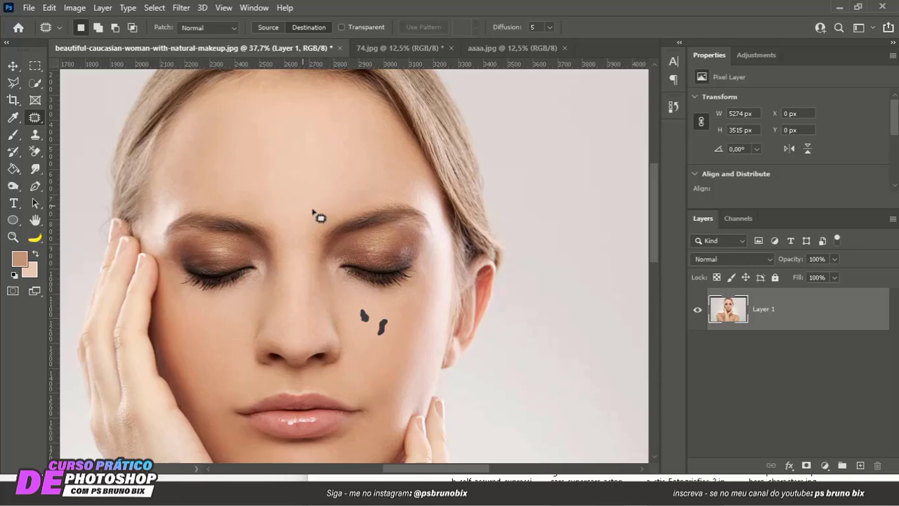
pyautogui.scroll(-3, 323, 213)
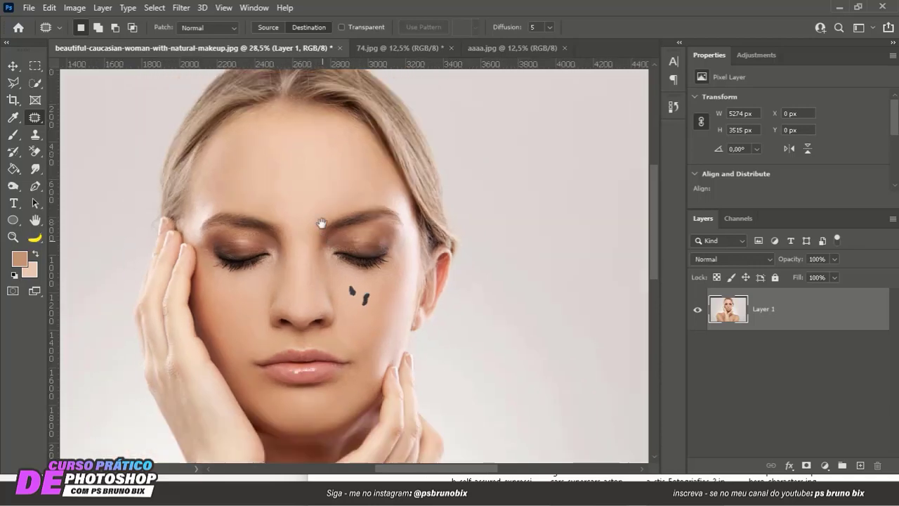
pyautogui.click(396, 47)
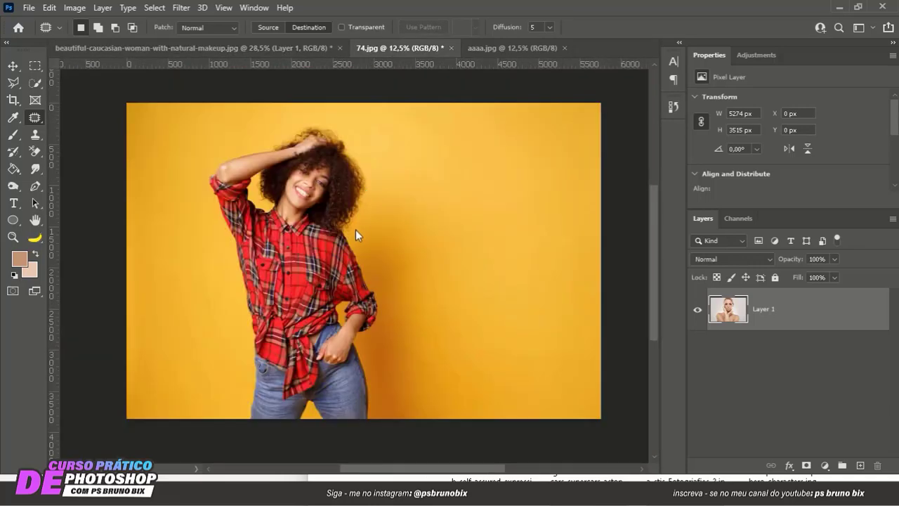
# - Outline the whole woman, try duplicating her onto the empty yellow background beside her with a Destination patch, and undo the copy
pyautogui.scroll(-2, 345, 235)
pyautogui.moveTo(305, 243); pyautogui.dragTo(300, 248)
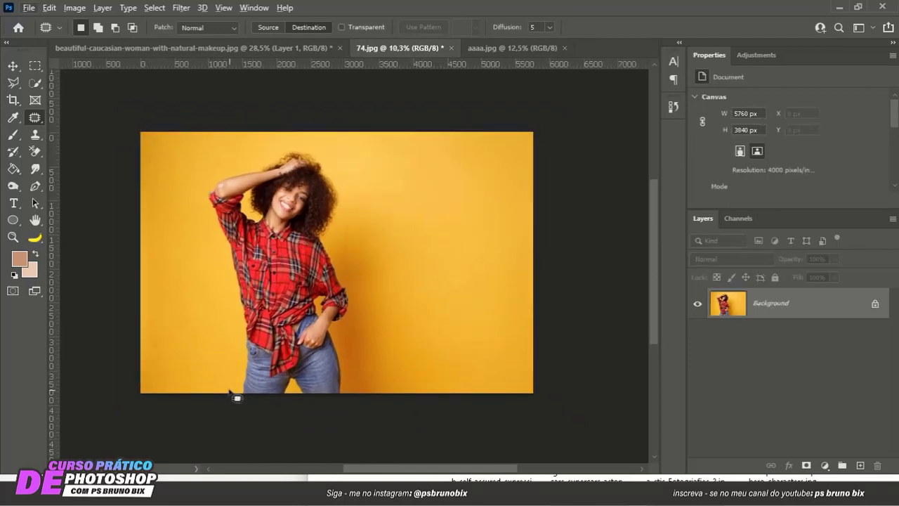
pyautogui.moveTo(230, 390)
pyautogui.mouseDown()
pyautogui.moveTo(196, 198)
pyautogui.moveTo(208, 165)
pyautogui.moveTo(255, 141)
pyautogui.moveTo(333, 143)
pyautogui.moveTo(359, 204)
pyautogui.moveTo(367, 328)
pyautogui.moveTo(359, 405)
pyautogui.moveTo(268, 411)
pyautogui.moveTo(230, 390)
pyautogui.mouseUp()
pyautogui.moveTo(285, 260); pyautogui.dragTo(423, 259)
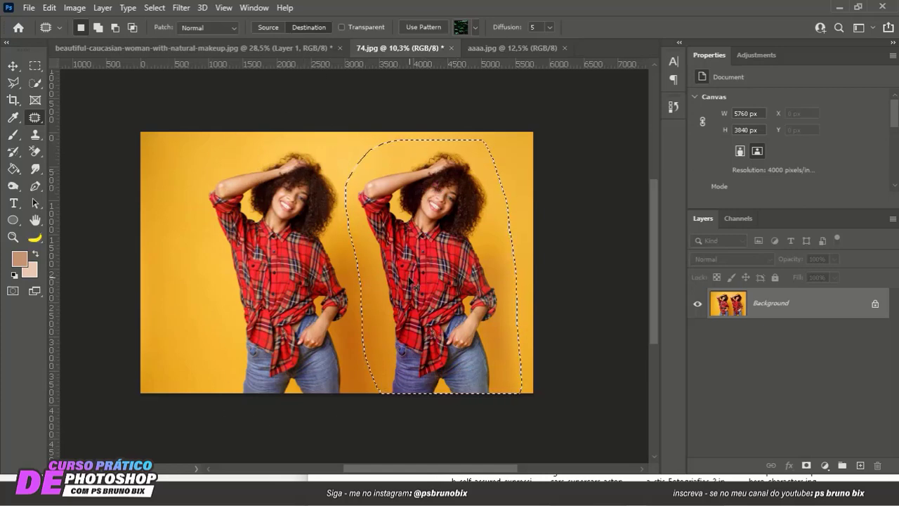
pyautogui.hotkey('ctrl', 'd')
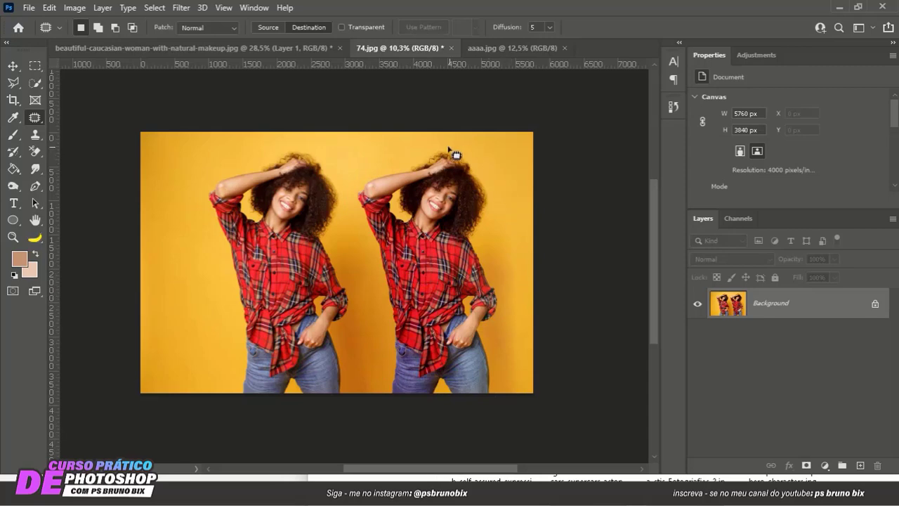
pyautogui.hotkey('ctrl', 'z')
pyautogui.hotkey('ctrl', 'z')
# - Set the Patch Tool to Source, try replacing the outlined woman with empty yellow background, deselect, and undo the patch and selection
pyautogui.click(268, 28)
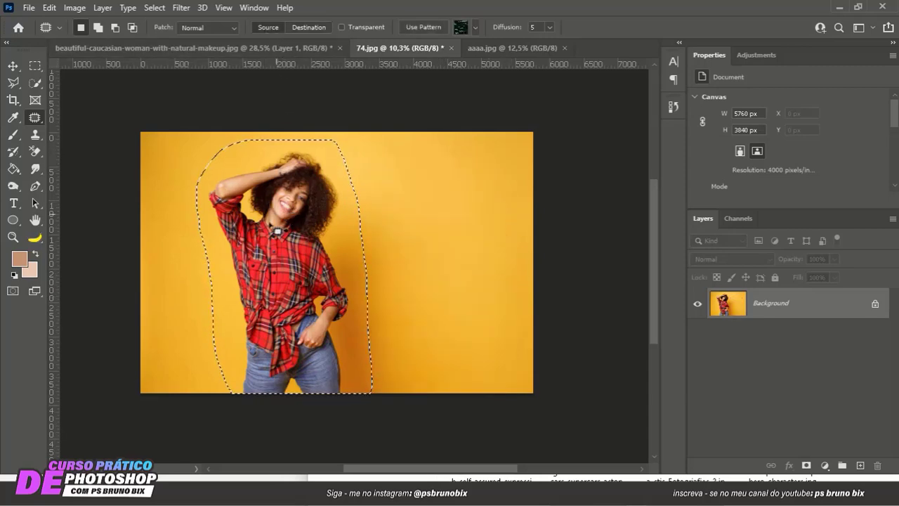
pyautogui.moveTo(278, 229); pyautogui.dragTo(449, 243)
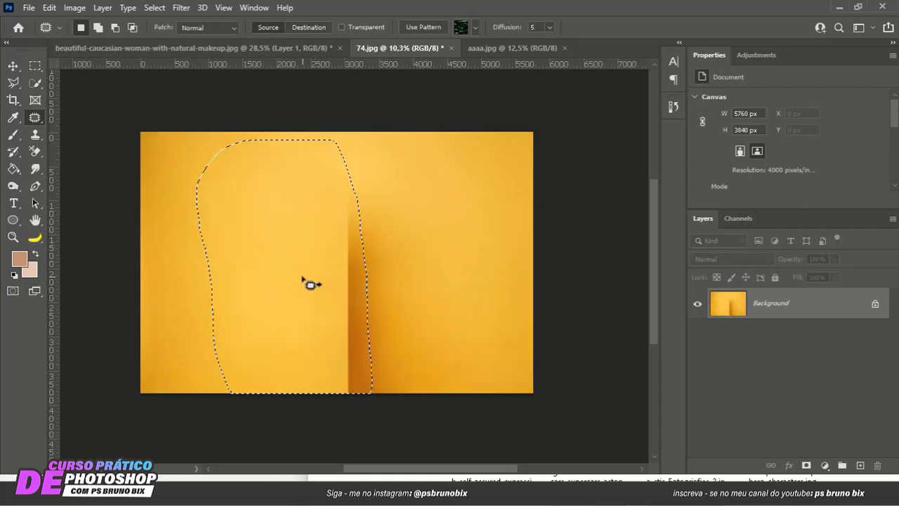
pyautogui.hotkey('ctrl', 'd')
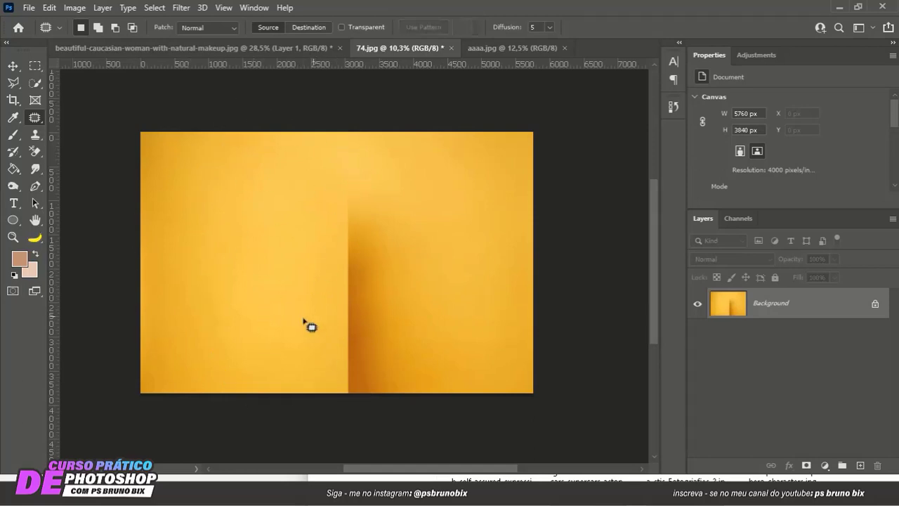
pyautogui.hotkey('ctrl', 'z')
pyautogui.hotkey('ctrl', 'z')
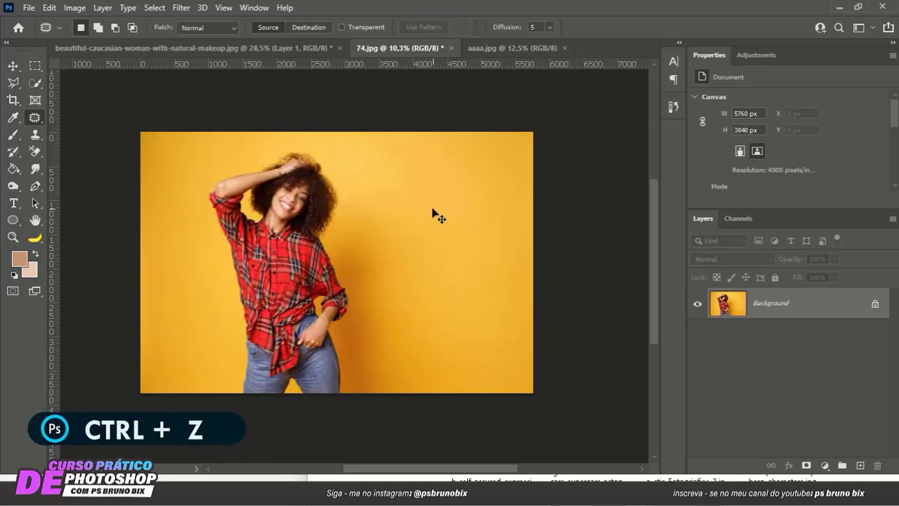
# - Switch to the Content-Aware Move Tool, return to the woman's face photo and choose the Move mode
pyautogui.rightClick(35, 117)
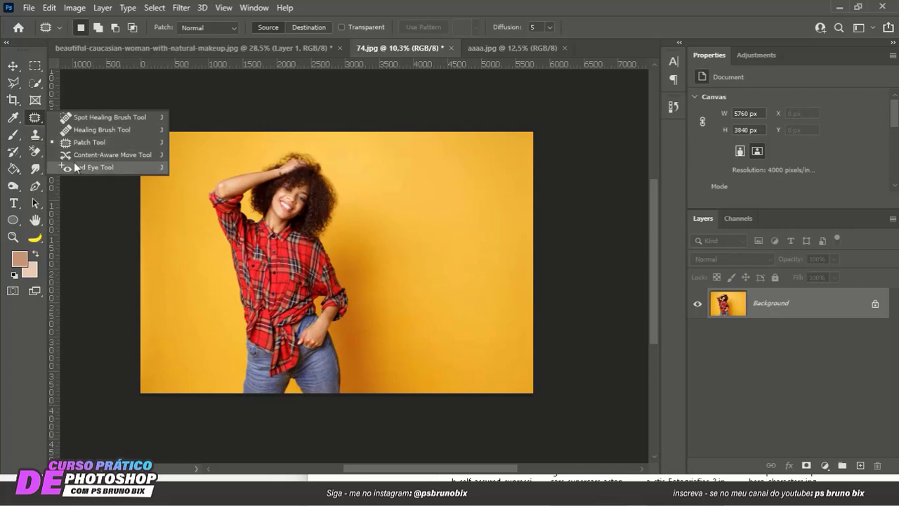
pyautogui.click(147, 155)
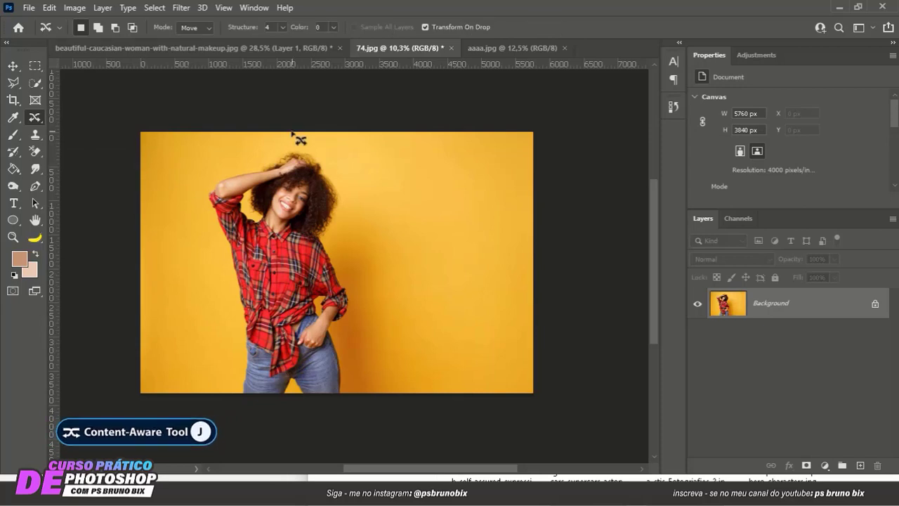
pyautogui.click(148, 47)
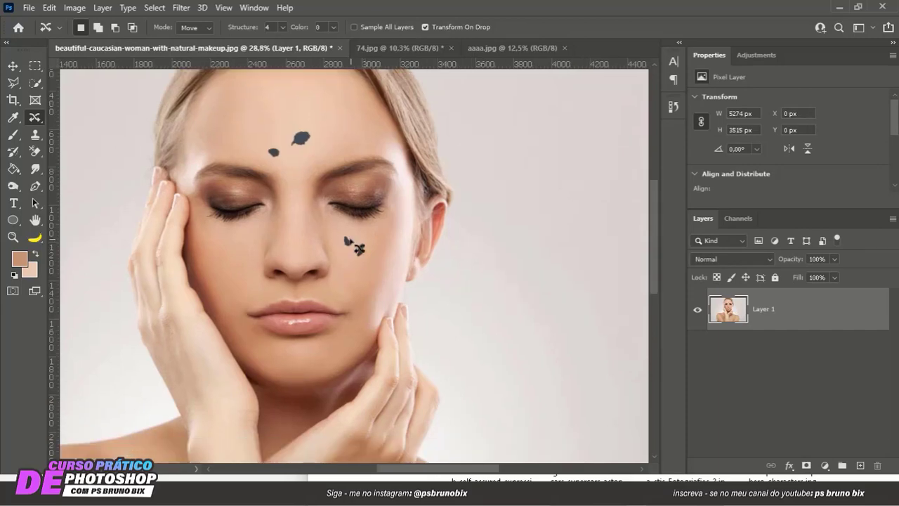
pyautogui.moveTo(327, 207); pyautogui.dragTo(331, 231)
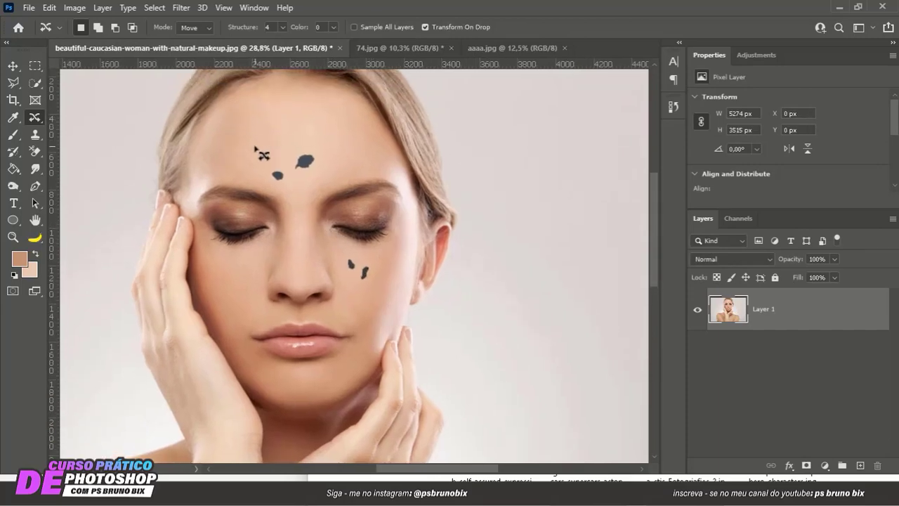
pyautogui.click(189, 28)
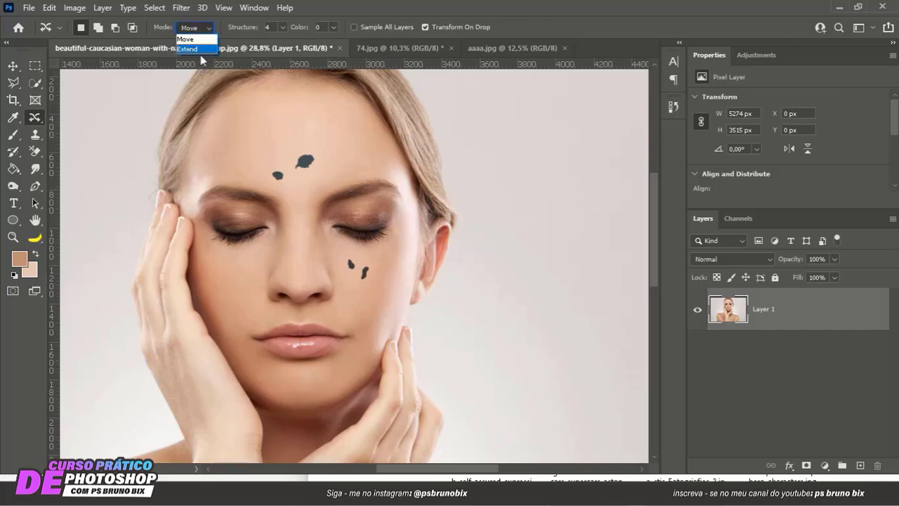
pyautogui.click(185, 39)
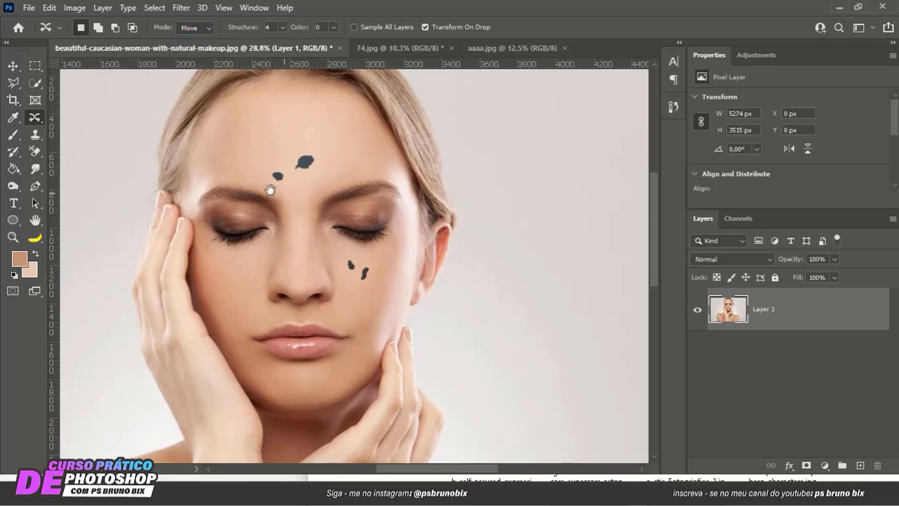
# - Select both forehead marks in an outline of about 353 × 222 px, try moving them to the upper forehead near the hairline, and undo the move
pyautogui.hscroll(1, 285, 190)
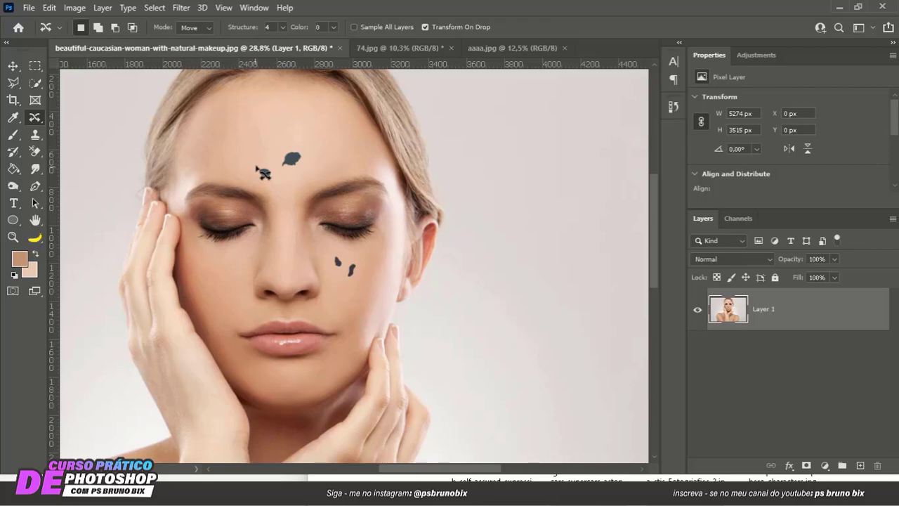
pyautogui.moveTo(254, 156)
pyautogui.mouseDown()
pyautogui.moveTo(248, 176)
pyautogui.moveTo(277, 186)
pyautogui.moveTo(313, 150)
pyautogui.moveTo(276, 146)
pyautogui.moveTo(255, 160)
pyautogui.mouseUp()
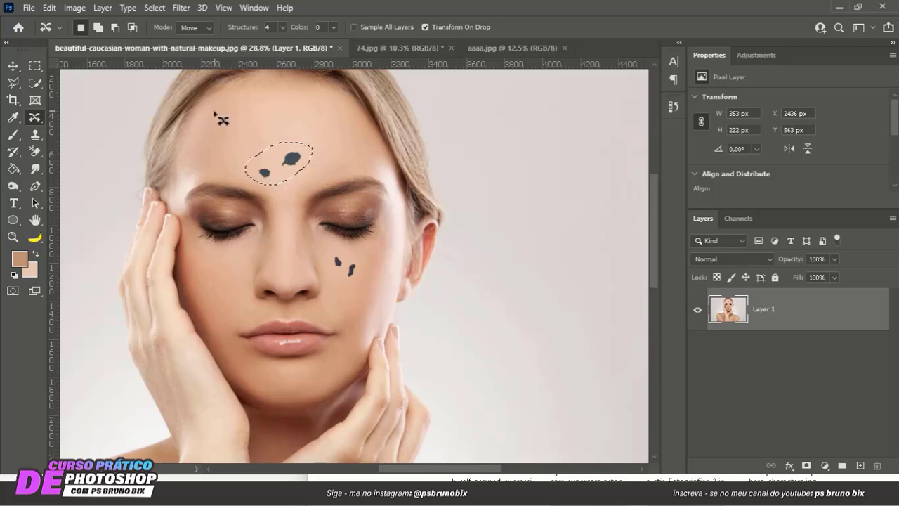
pyautogui.moveTo(275, 177); pyautogui.dragTo(230, 132)
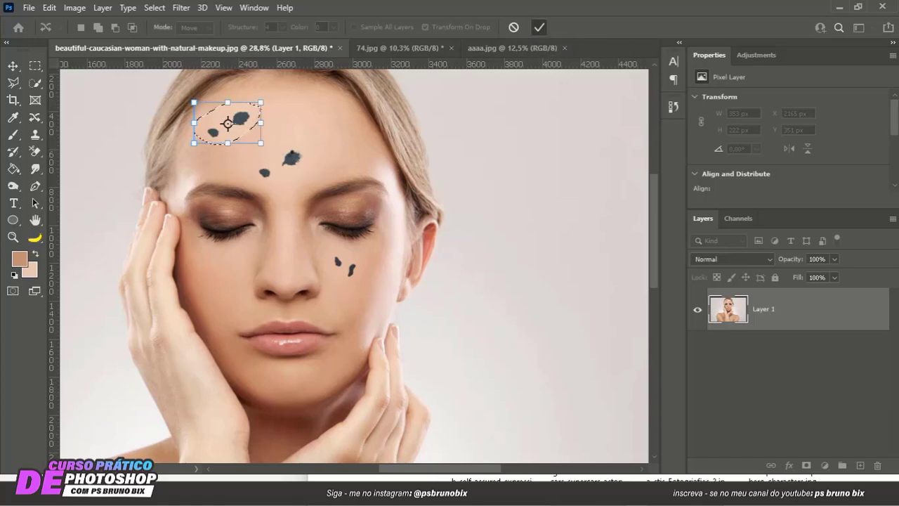
pyautogui.press('Return')
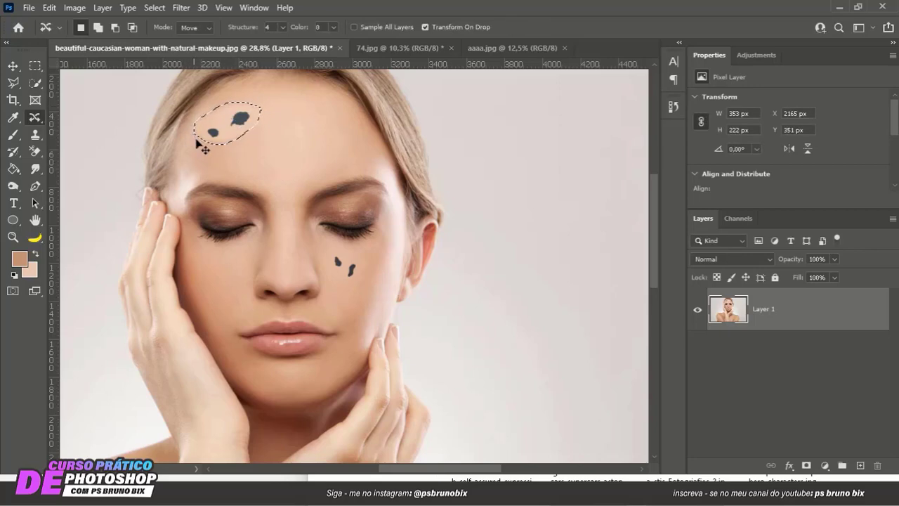
pyautogui.hotkey('ctrl', 'd')
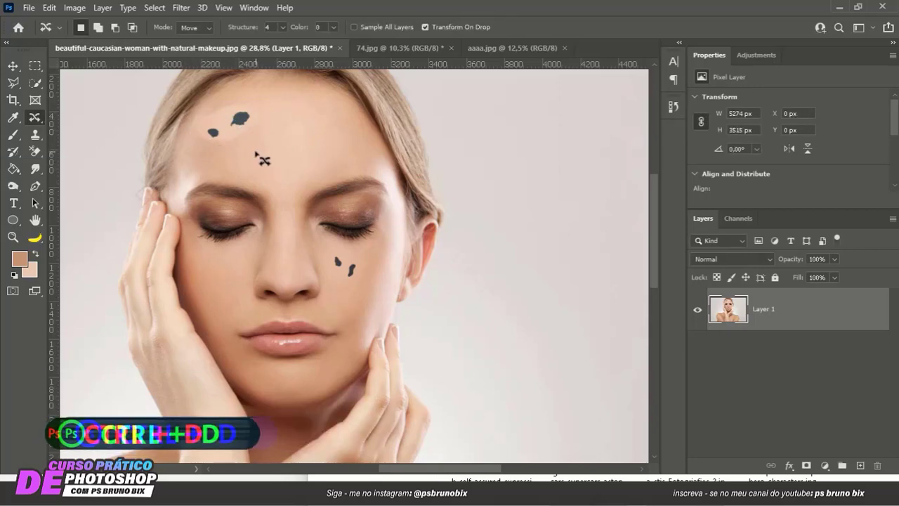
pyautogui.moveTo(261, 159); pyautogui.dragTo(269, 177)
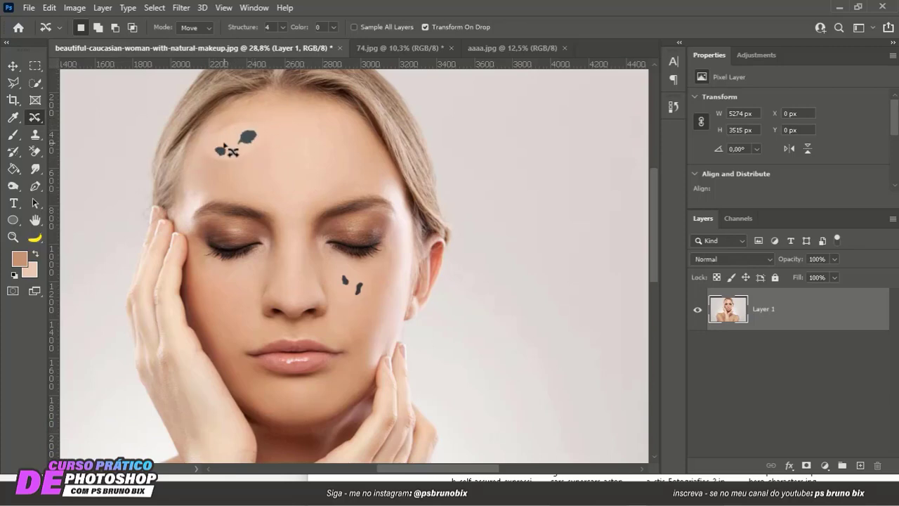
pyautogui.hotkey('ctrl', 'z')
pyautogui.hotkey('ctrl', 'z')
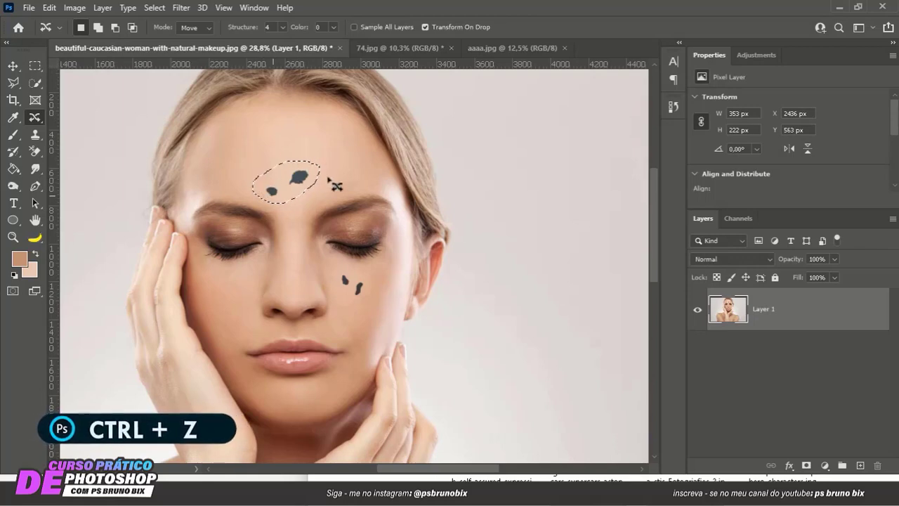
# - Set the mode to Extend, try copying the selected marks to the upper forehead, and undo the copy
pyautogui.click(206, 28)
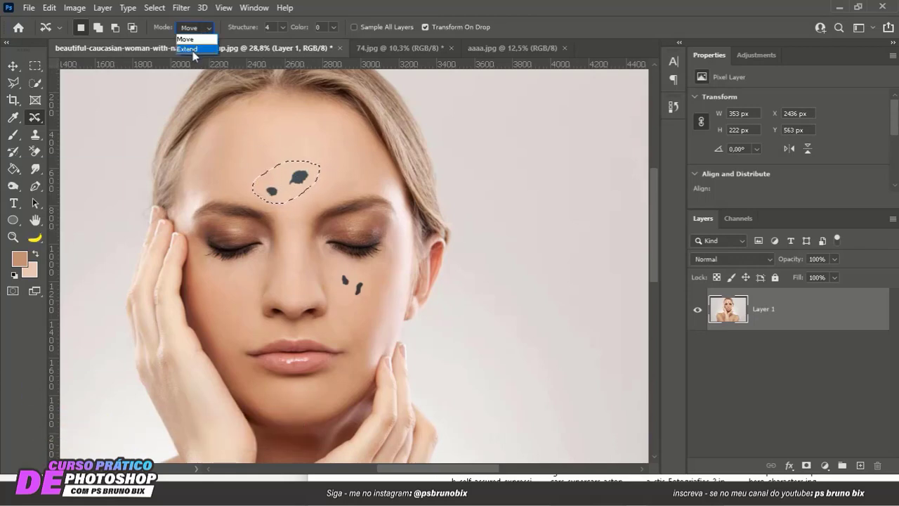
pyautogui.click(193, 50)
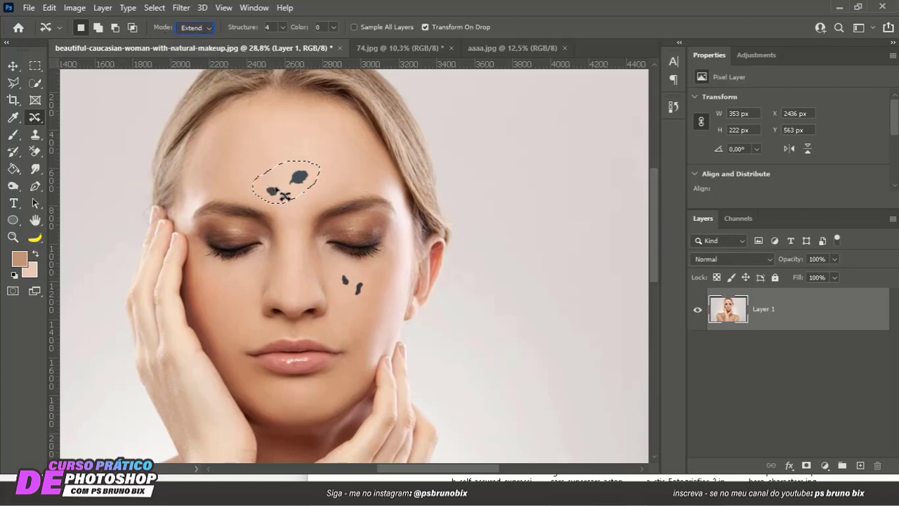
pyautogui.moveTo(284, 180); pyautogui.dragTo(233, 145)
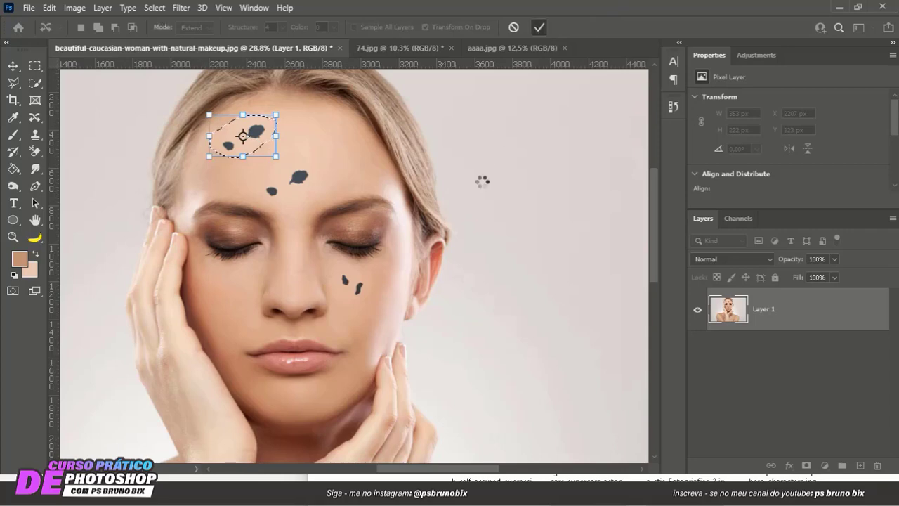
pyautogui.press('Return')
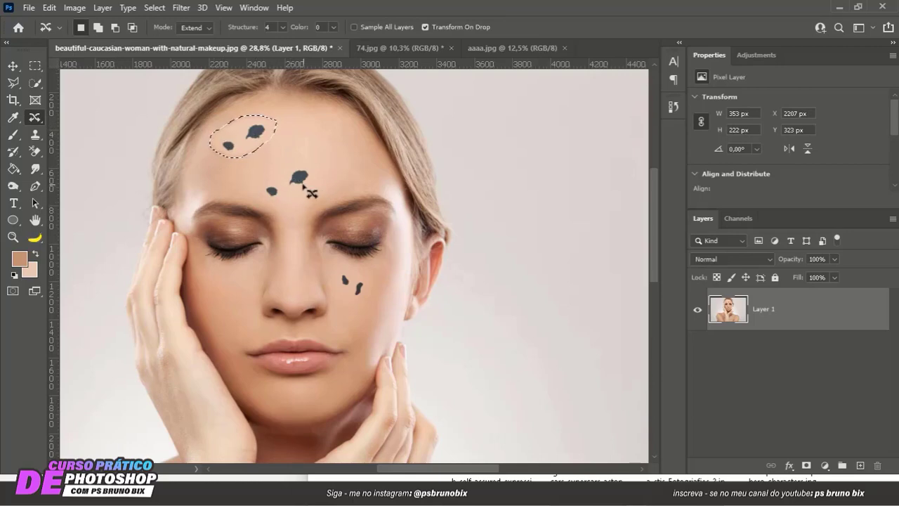
pyautogui.hotkey('ctrl', 'z')
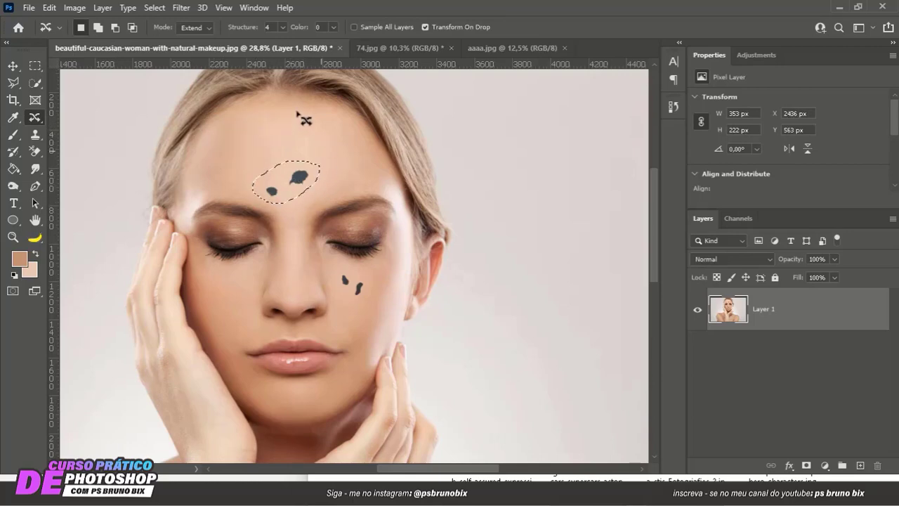
# - Change the Content-Aware Move mode to Move and back to Extend, and deselect the forehead marks
pyautogui.click(195, 28)
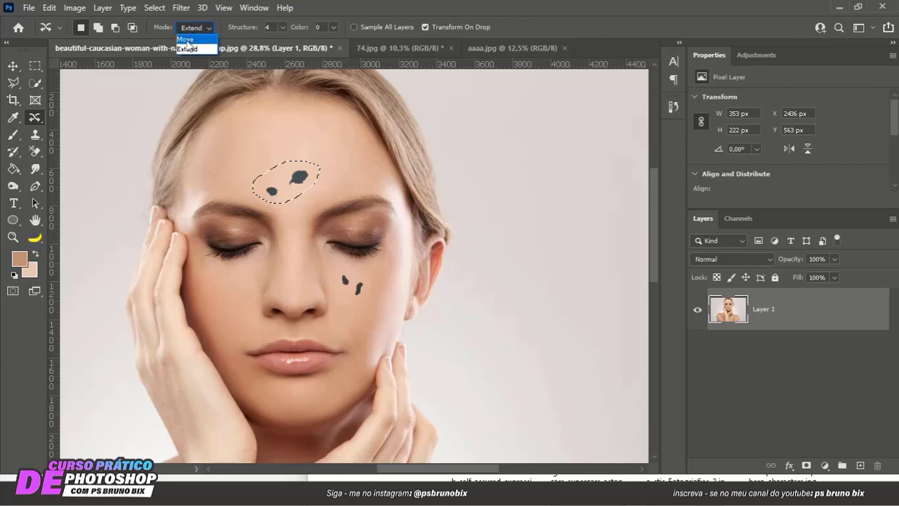
pyautogui.click(186, 40)
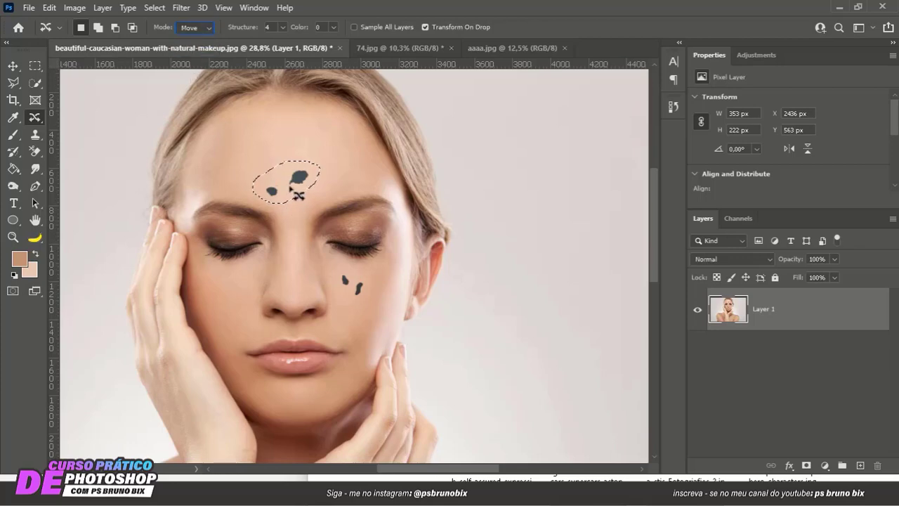
pyautogui.click(194, 28)
pyautogui.click(188, 49)
pyautogui.hotkey('ctrl', 'd')
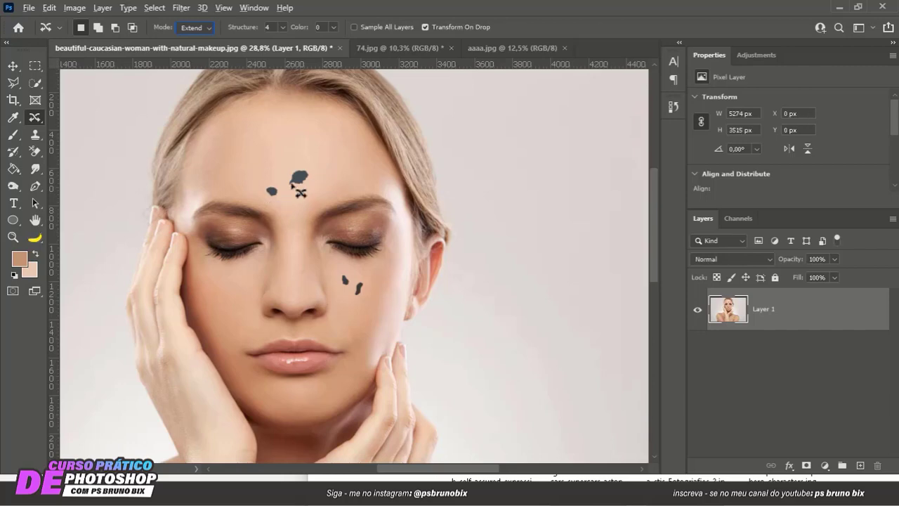
# - Switch from the Content-Aware Move Tool to the Red Eye Tool
pyautogui.moveTo(316, 221); pyautogui.dragTo(324, 222)
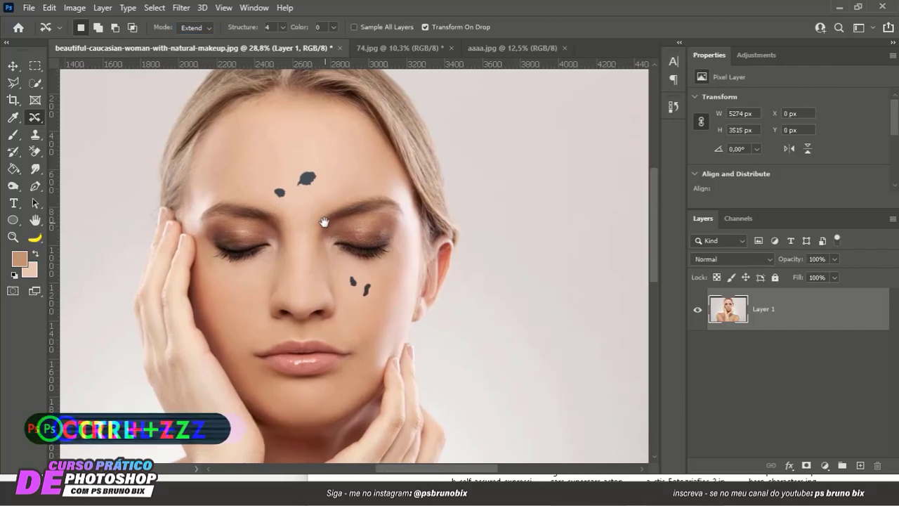
pyautogui.scroll(-3, 323, 222)
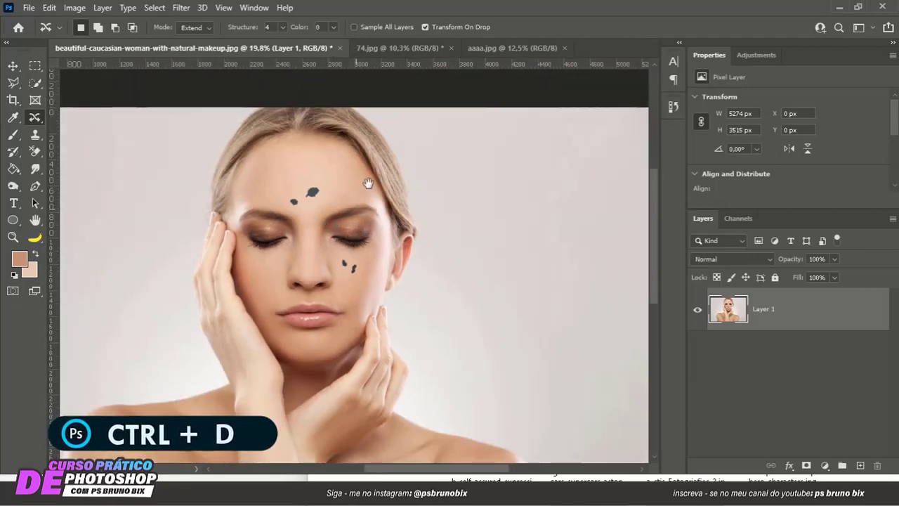
pyautogui.moveTo(356, 205); pyautogui.dragTo(370, 159)
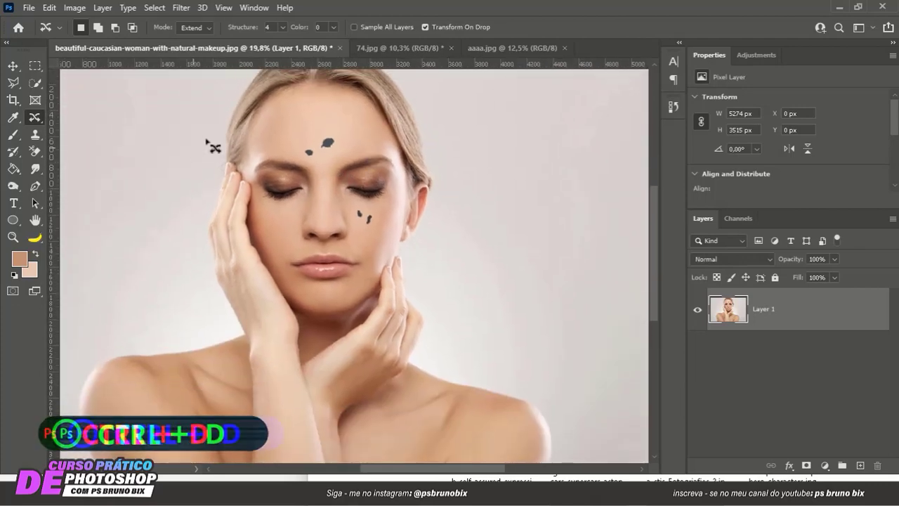
pyautogui.rightClick(33, 118)
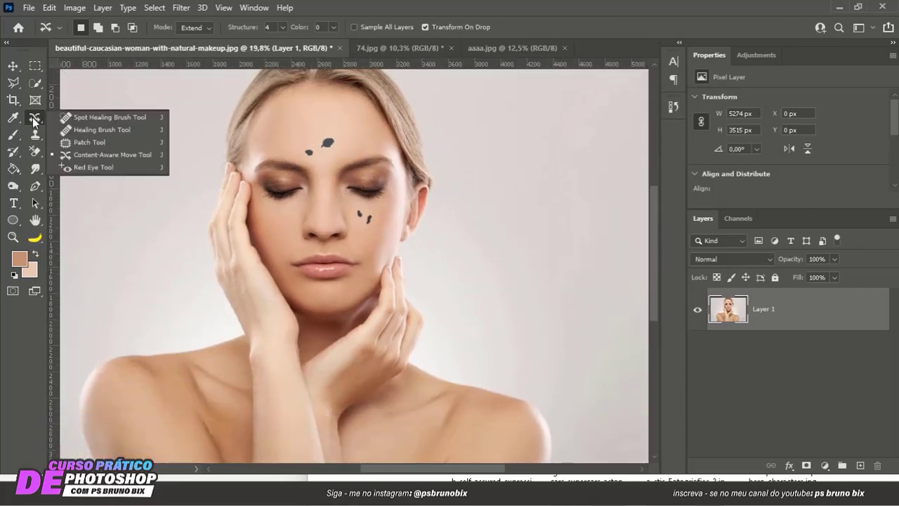
pyautogui.click(97, 167)
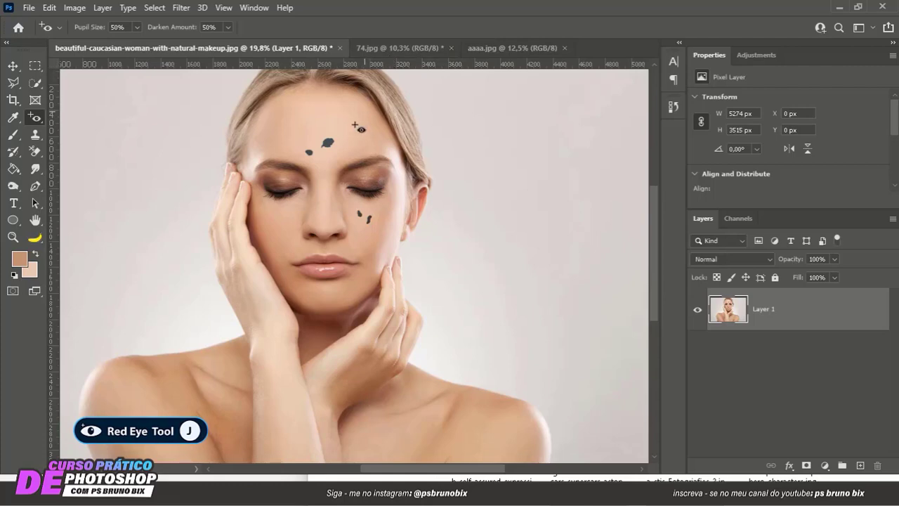
# - Open the red-eye close-up photo from the AULA PRANCEHTA folder as a separate document
pyautogui.rightClick(34, 117)
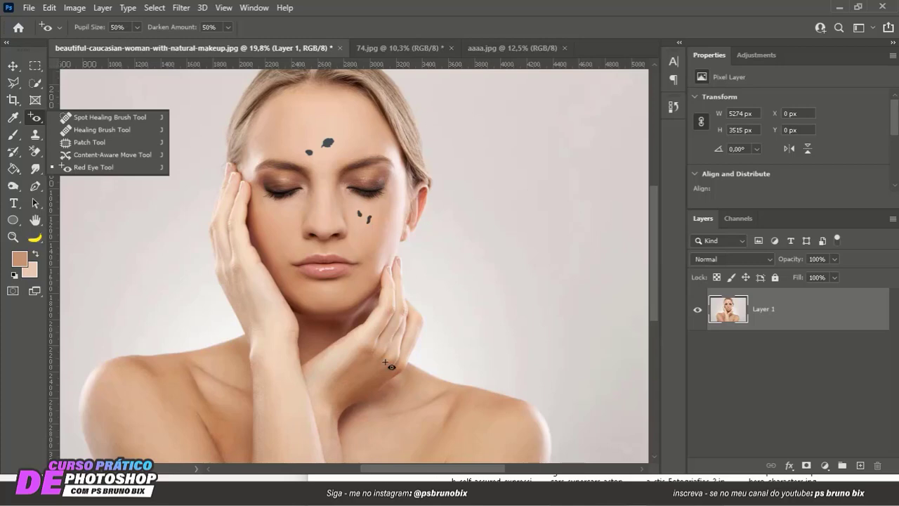
pyautogui.hotkey('alt', 'Tab')
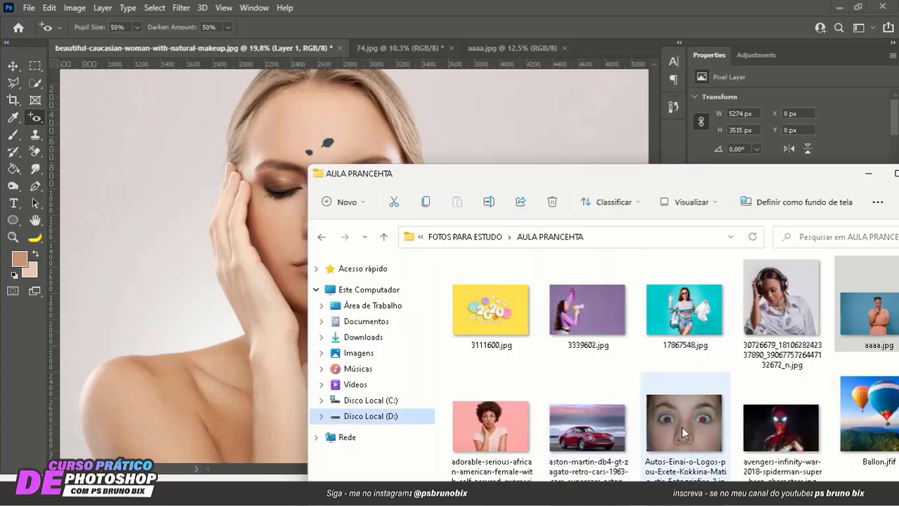
pyautogui.moveTo(505, 84); pyautogui.dragTo(588, 47)
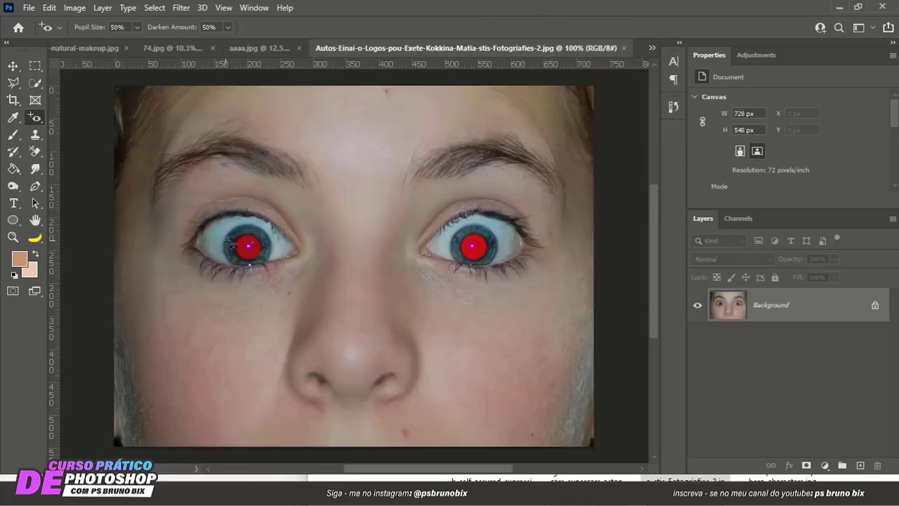
# - Remove the red eye from both pupils with the Red Eye Tool at 50% pupil size and 50% darken amount
pyautogui.scroll(-1, 232, 242)
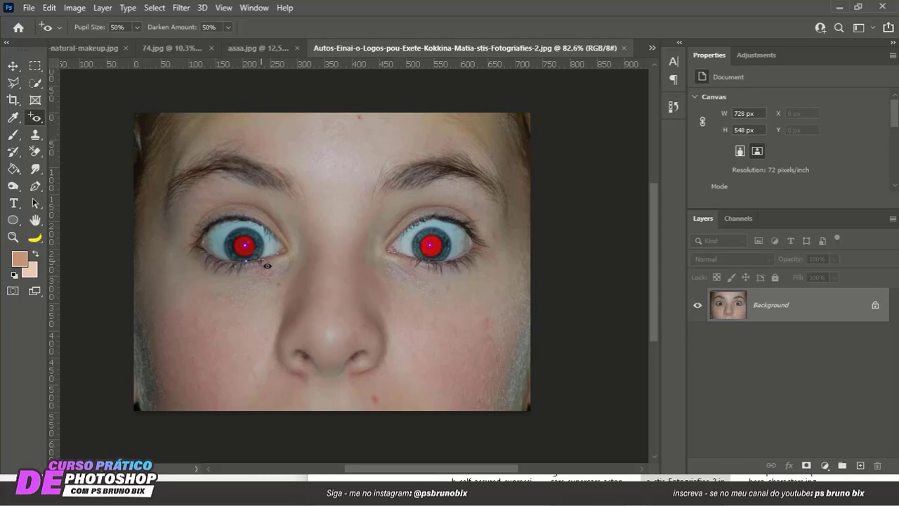
pyautogui.scroll(1, 261, 262)
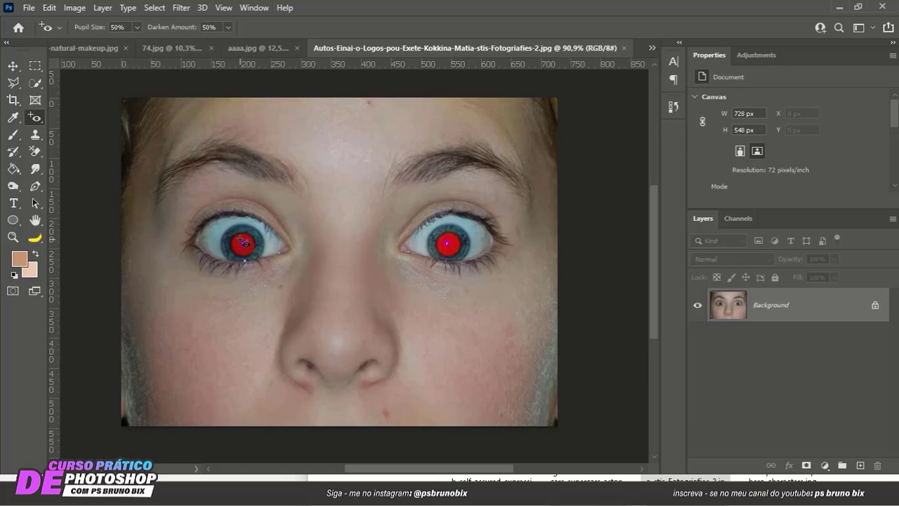
pyautogui.rightClick(36, 123)
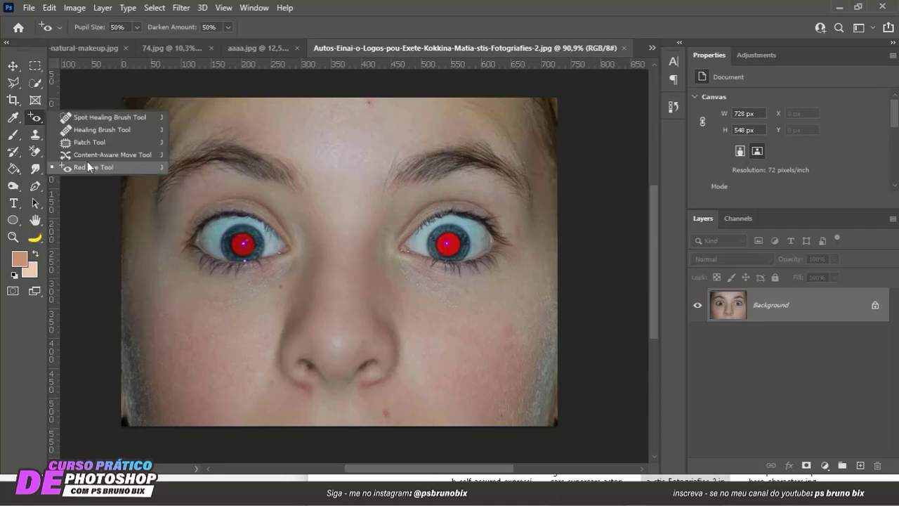
pyautogui.click(131, 170)
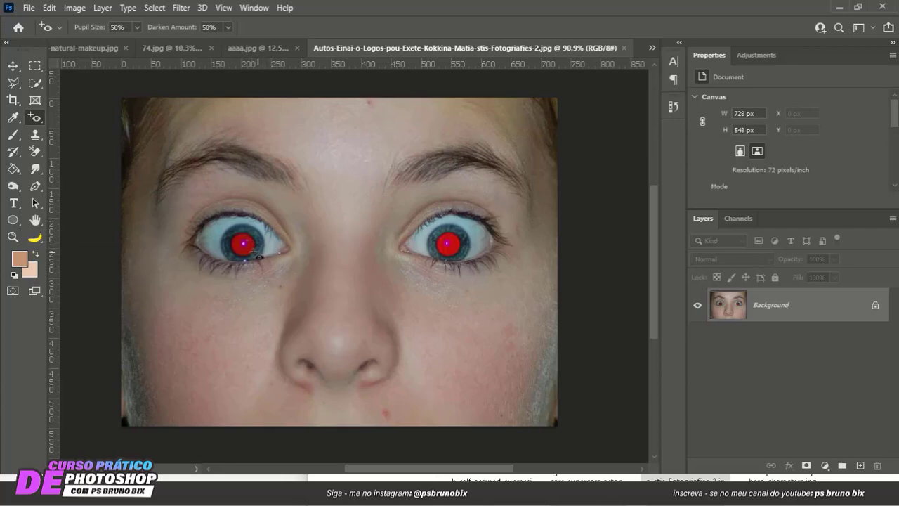
pyautogui.click(259, 251)
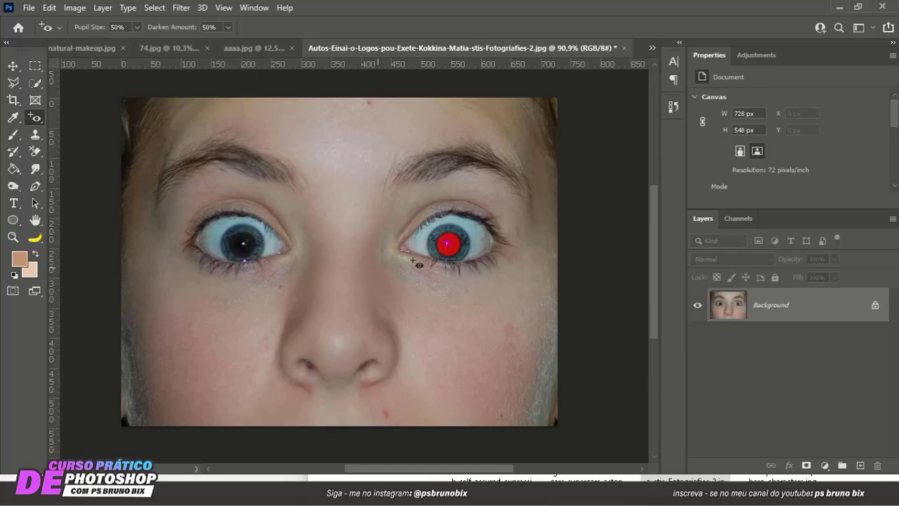
pyautogui.click(460, 250)
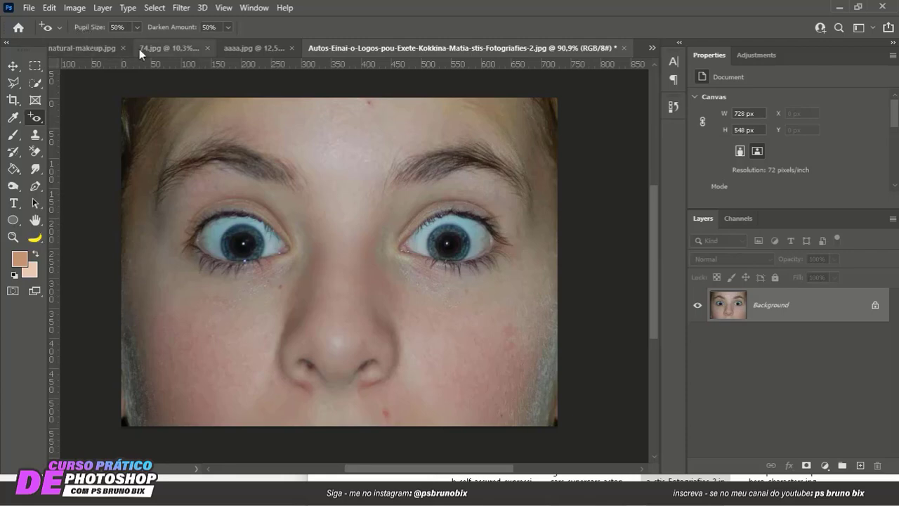
# - On the woman's face photo, outline both cheek marks at about 224 × 250 px with the Patch Tool, replace them with clean skin and deselect
pyautogui.click(196, 28)
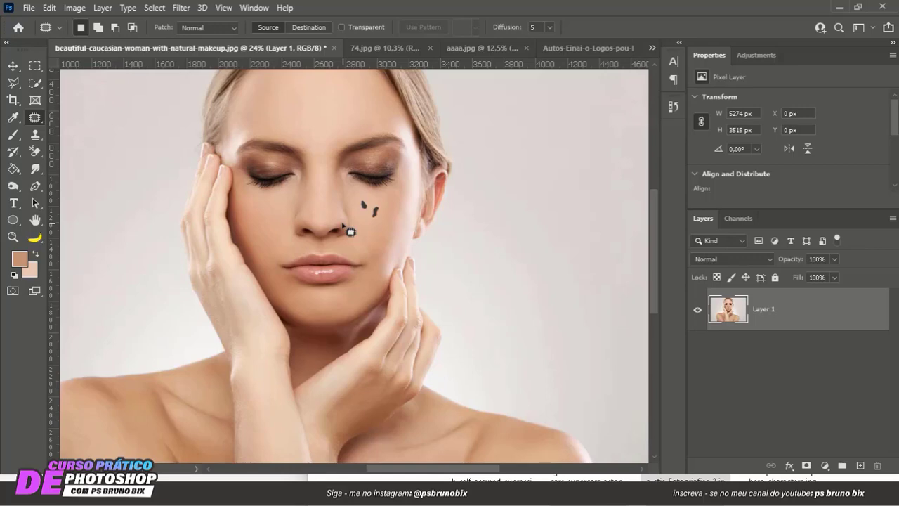
pyautogui.rightClick(34, 118)
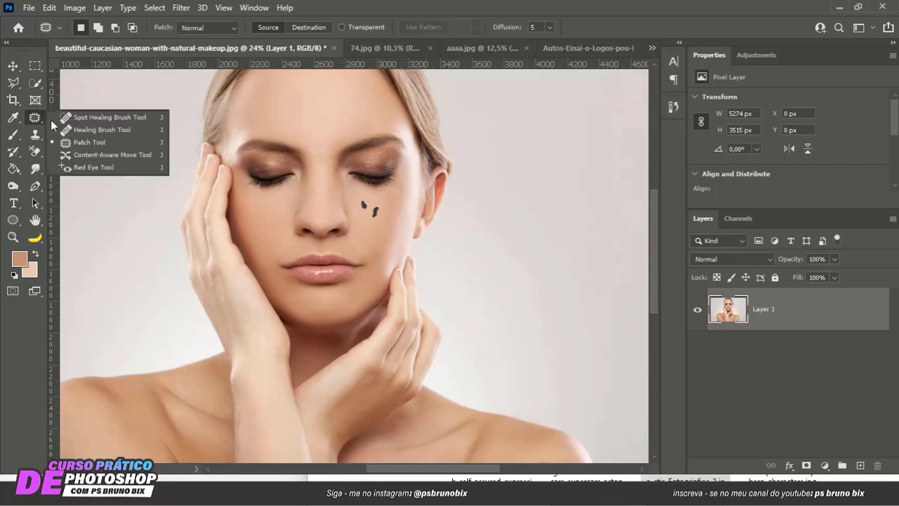
pyautogui.click(80, 140)
pyautogui.moveTo(357, 198)
pyautogui.mouseDown()
pyautogui.moveTo(359, 222)
pyautogui.moveTo(387, 235)
pyautogui.moveTo(389, 213)
pyautogui.moveTo(359, 199)
pyautogui.mouseUp()
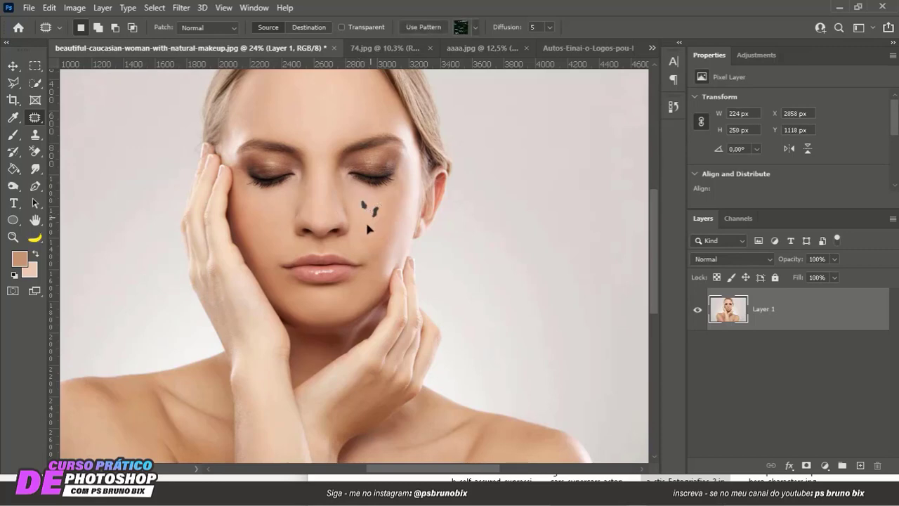
pyautogui.moveTo(370, 240); pyautogui.dragTo(397, 274)
pyautogui.hotkey('ctrl', 'd')
pyautogui.click(19, 68)
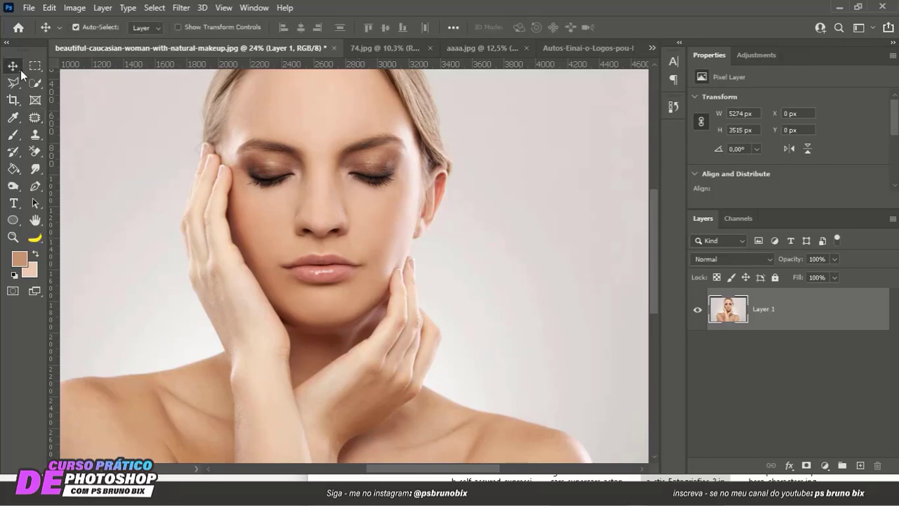
# - Switch to the Clone Stamp Tool and show the stamp tools available in its group
pyautogui.hotkey('ctrl', '0')
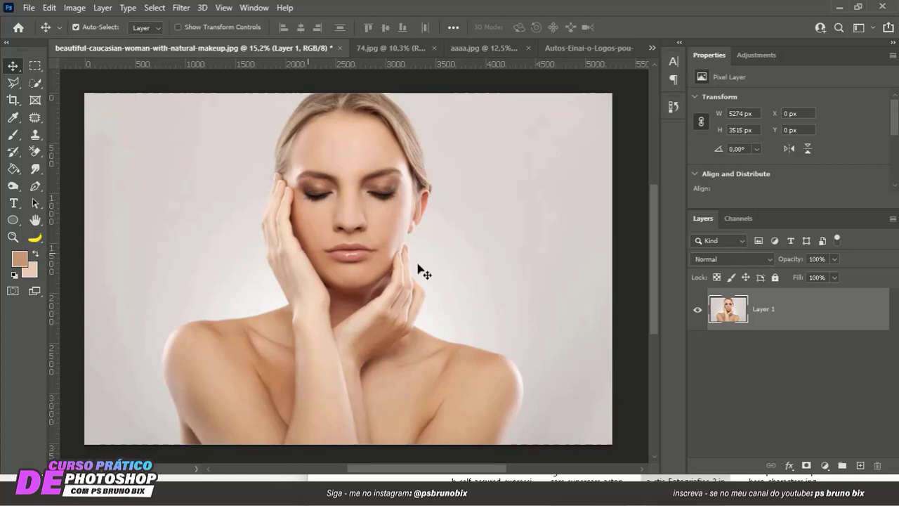
pyautogui.click(35, 137)
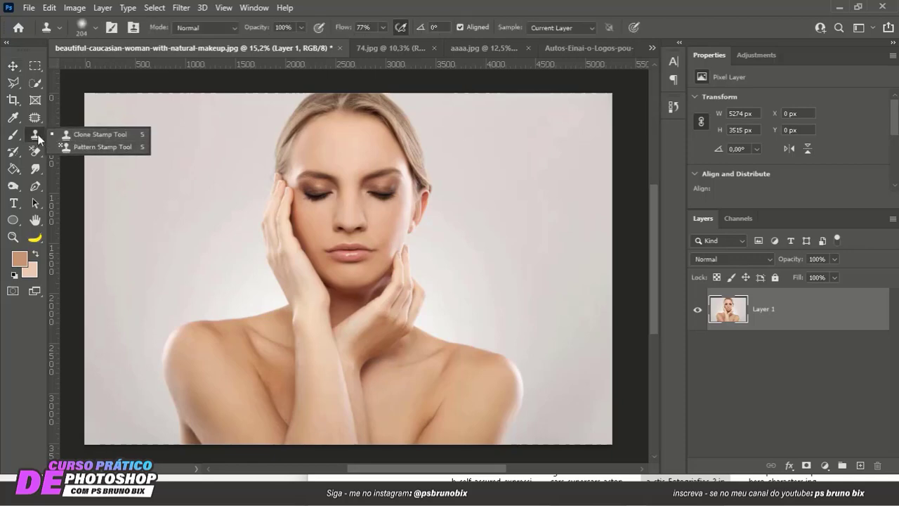
pyautogui.click(94, 136)
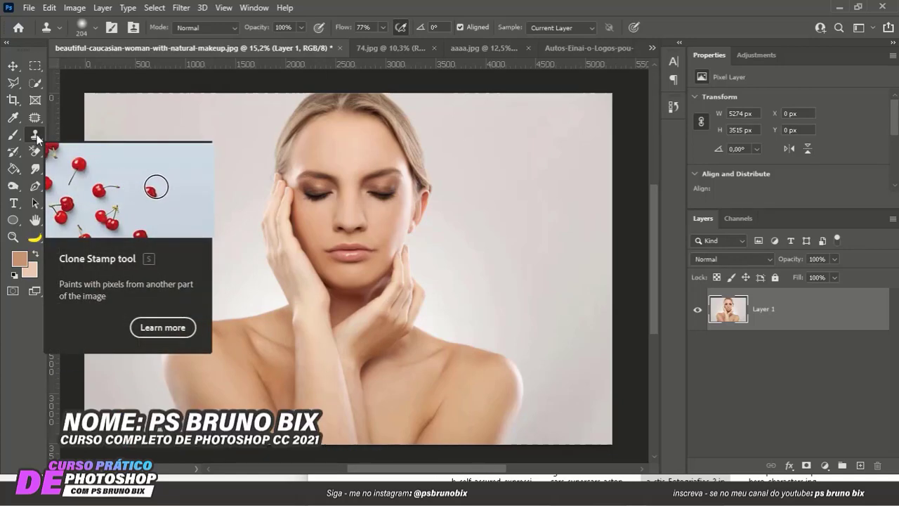
pyautogui.rightClick(36, 134)
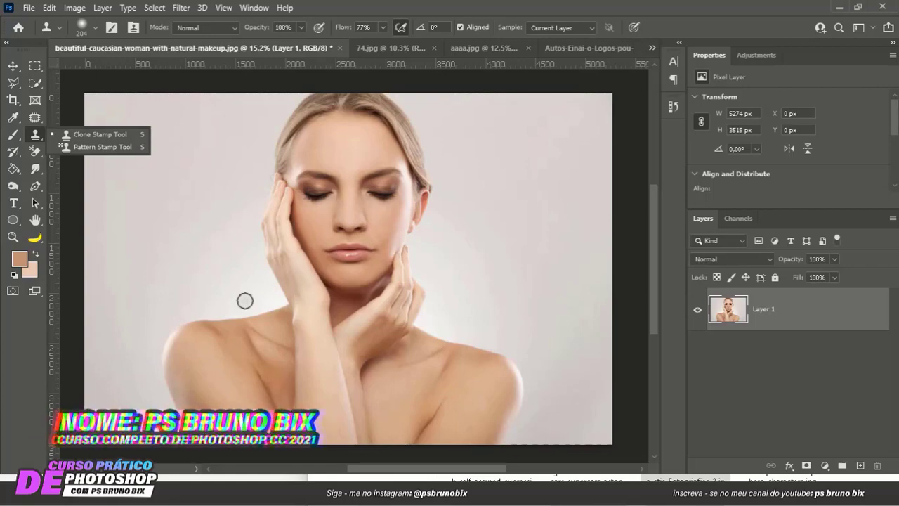